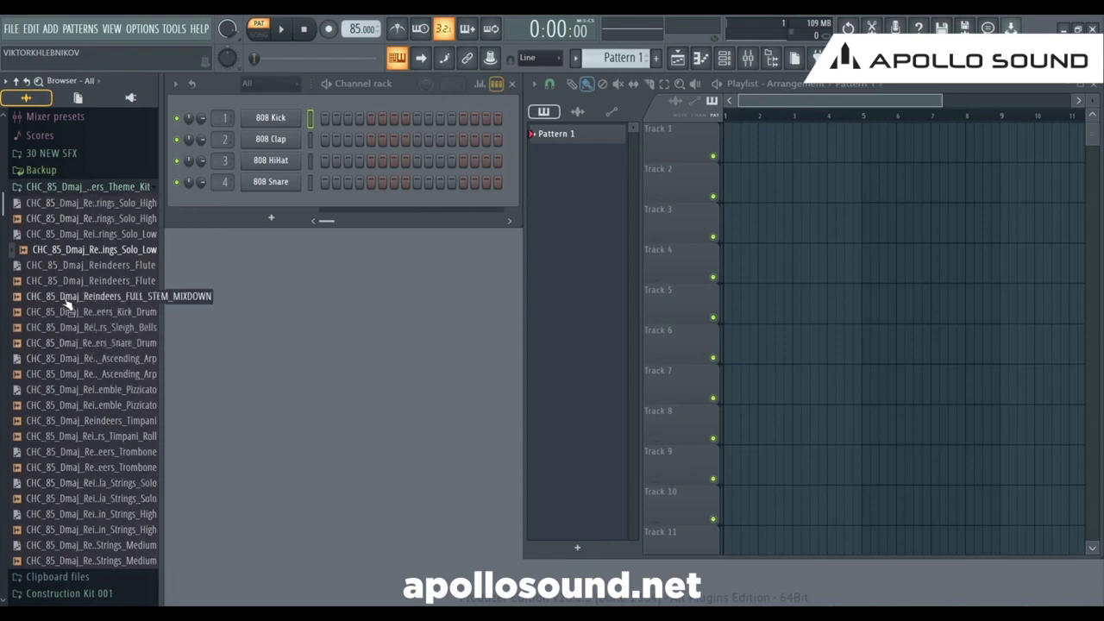
- Audition the FULL_STEM_MIXDOWN sample, place the Reindeers_Strings_Ensemble_Pizzicato loop on Track 1 at bar 1, and fit the full clip in the playlist view
left_click(109, 296)
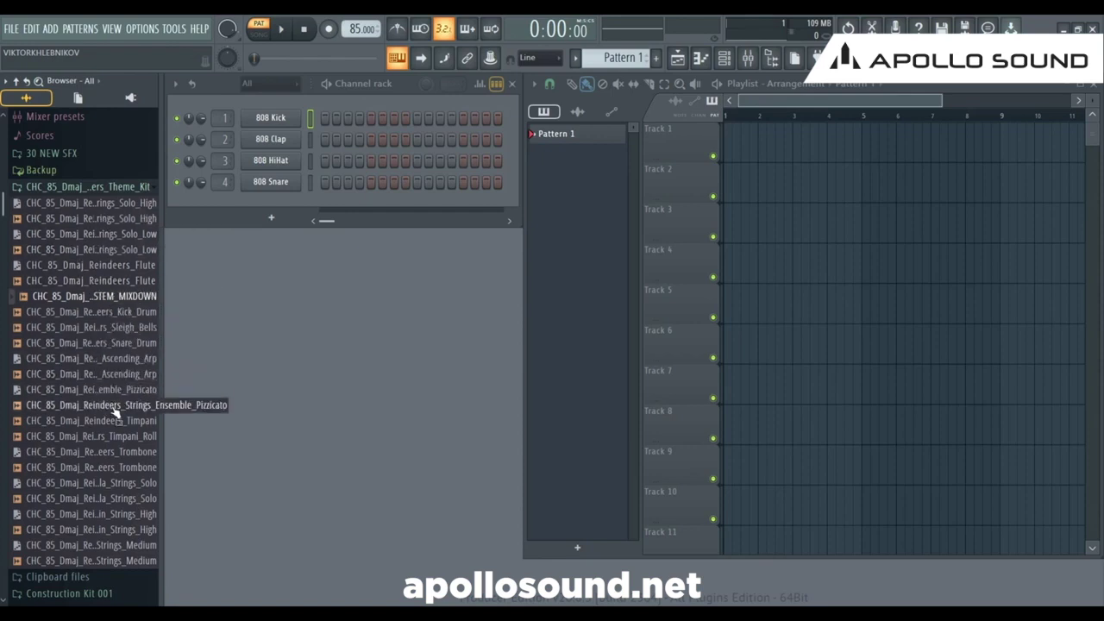
left_click_drag(110, 413, 740, 155)
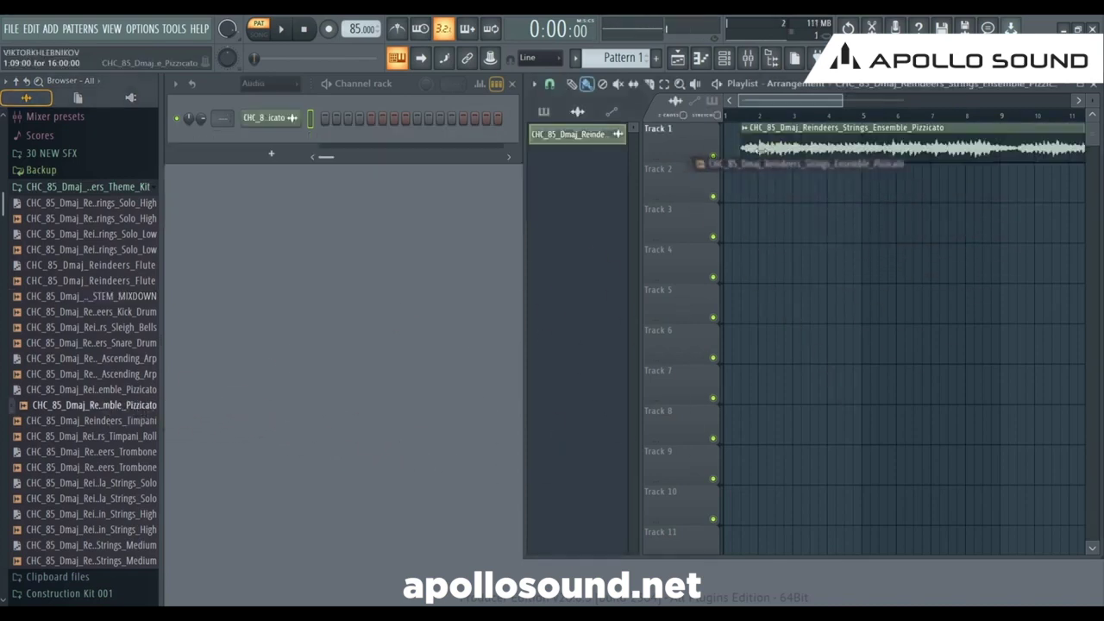
mouse_move(844, 103)
left_mouse_down()
mouse_move(953, 103)
mouse_move(843, 103)
left_mouse_up()
left_click(1081, 87)
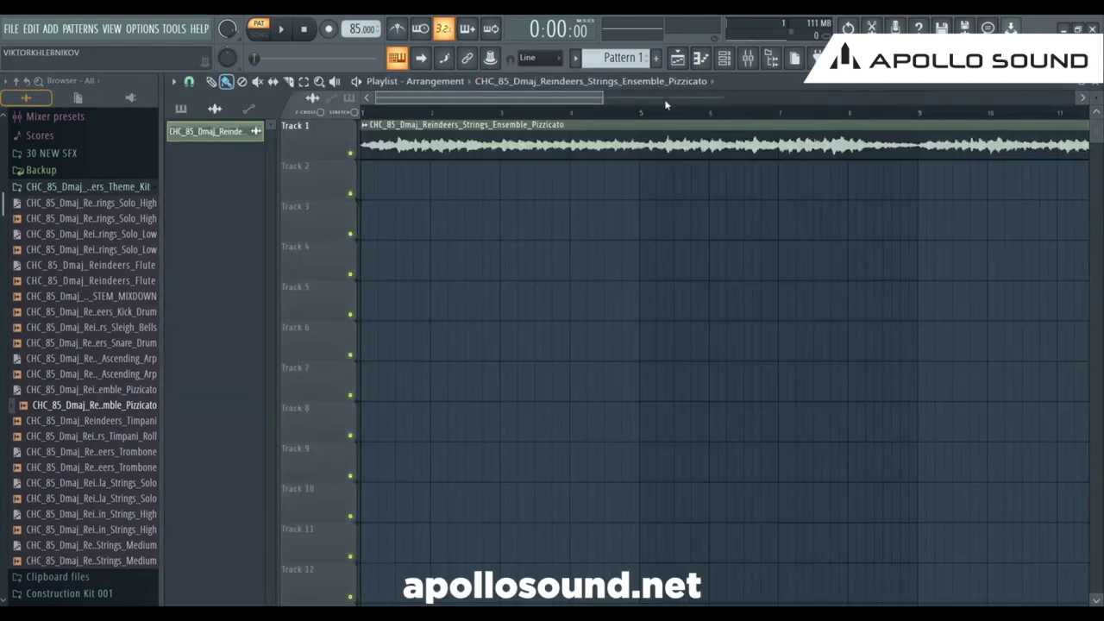
left_click_drag(604, 104, 778, 104)
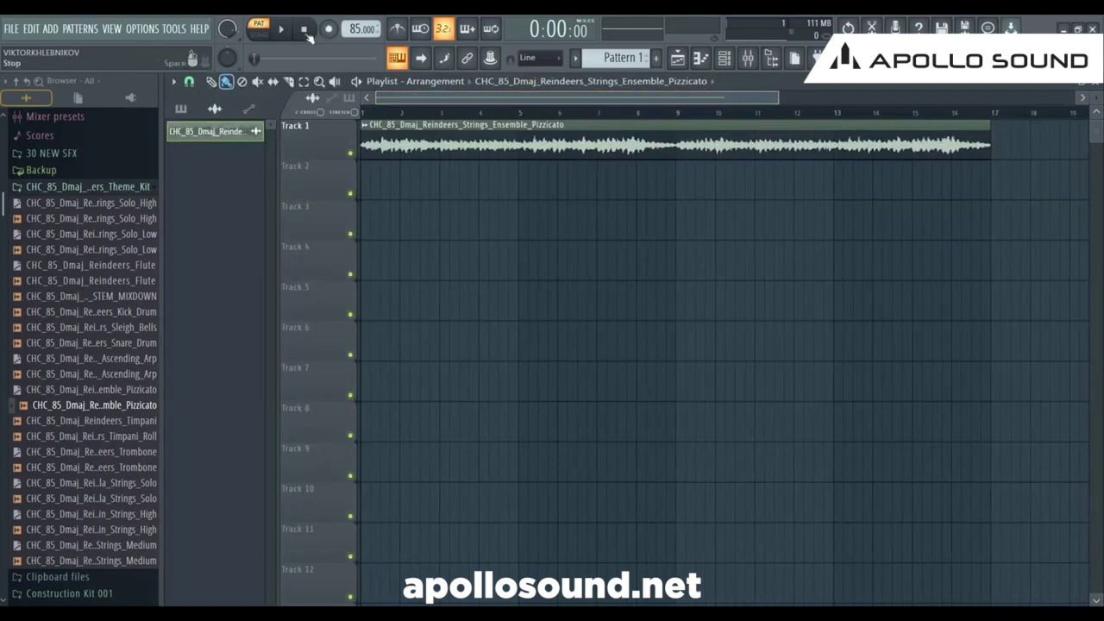
- Switch playback to song mode and listen to the opening bars of the pizzicato clip
left_click(259, 32)
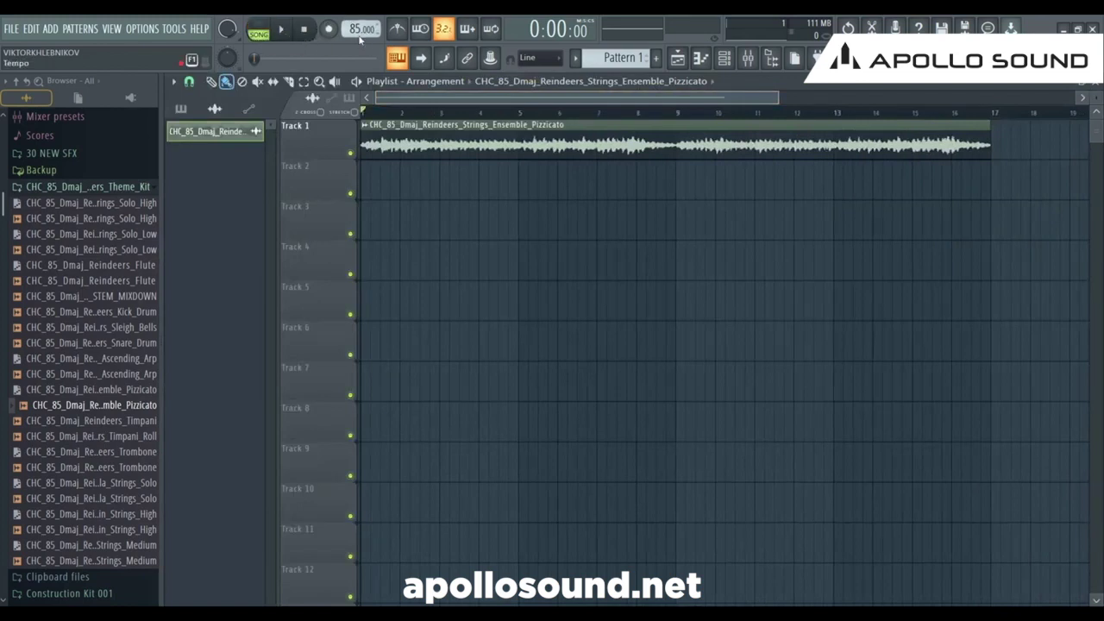
left_click(282, 30)
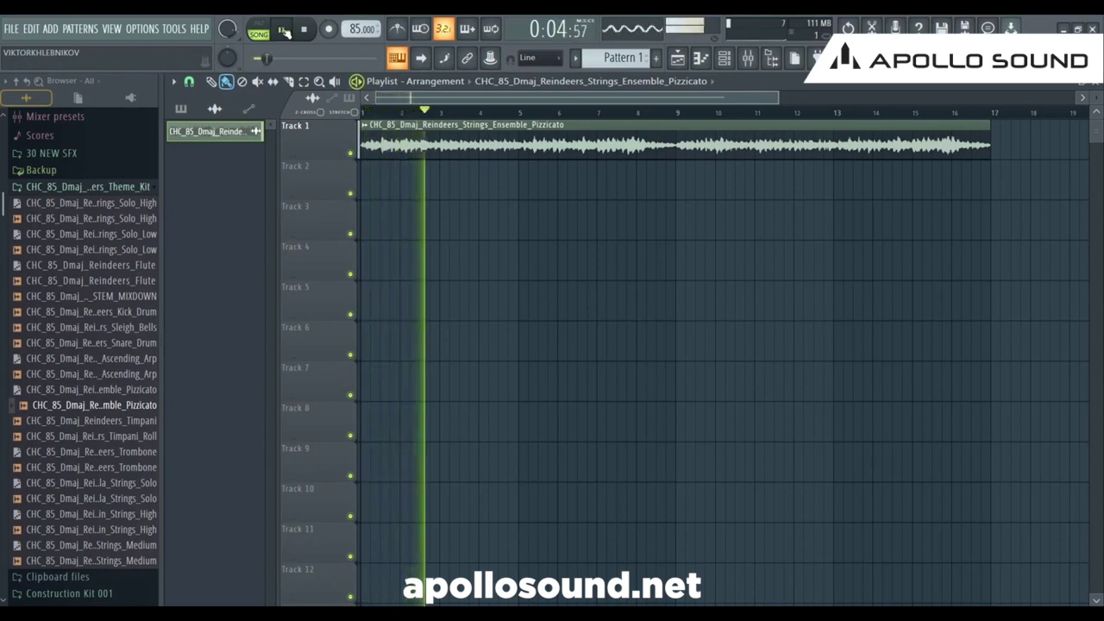
left_click(282, 30)
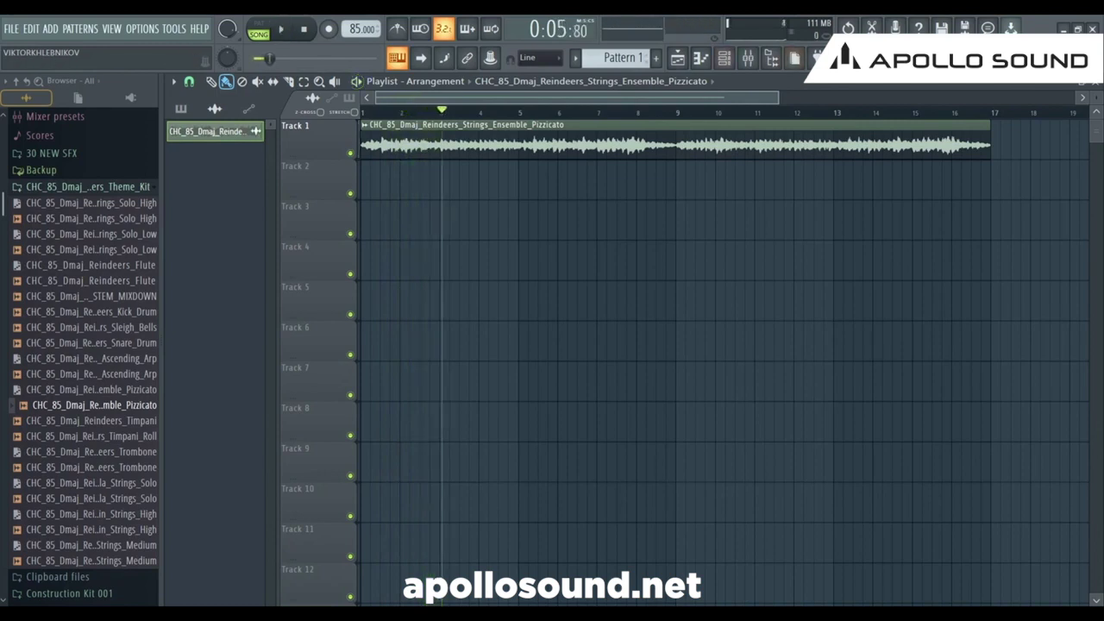
- Restore the smaller playlist window and add the Reindeers_Sleigh_Bells loop to Track 2 at bar 1
left_click(1077, 83)
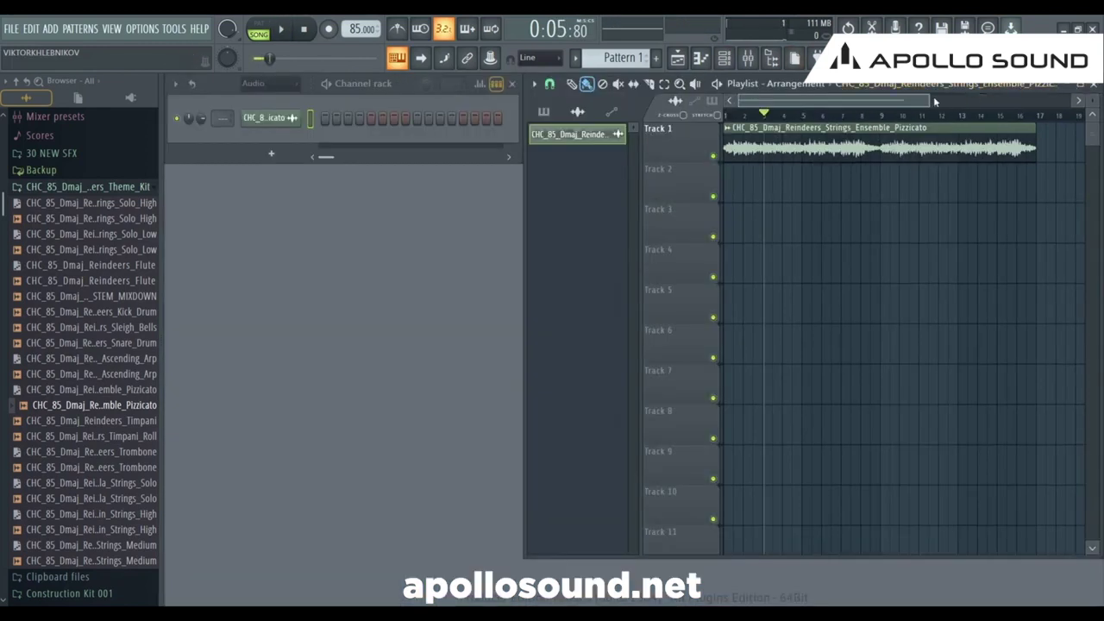
left_click_drag(949, 100, 967, 100)
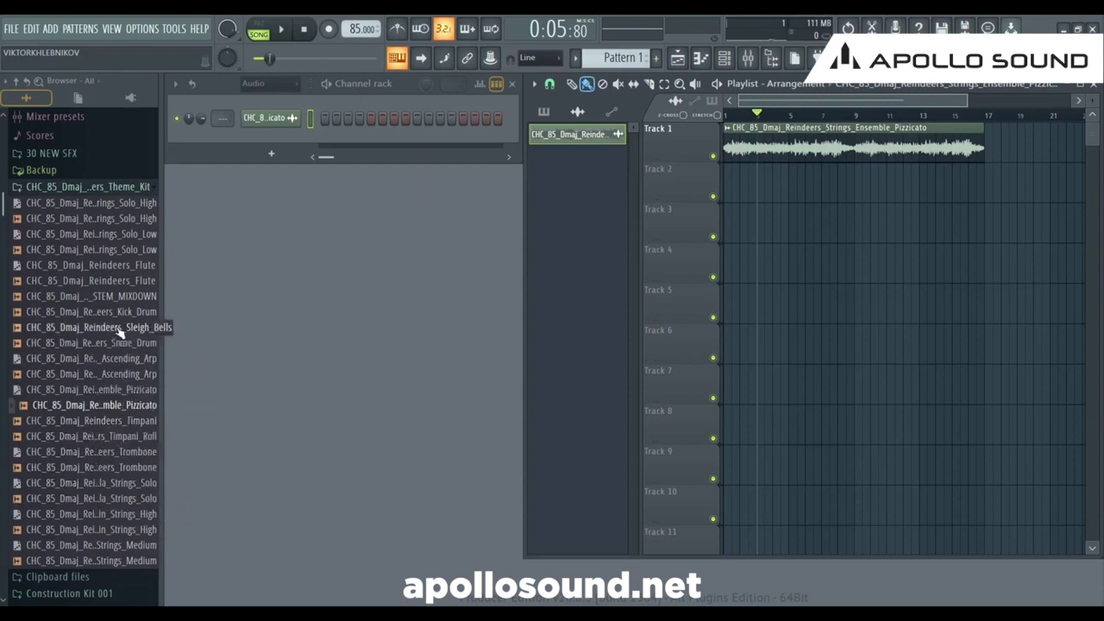
left_click_drag(115, 333, 770, 184)
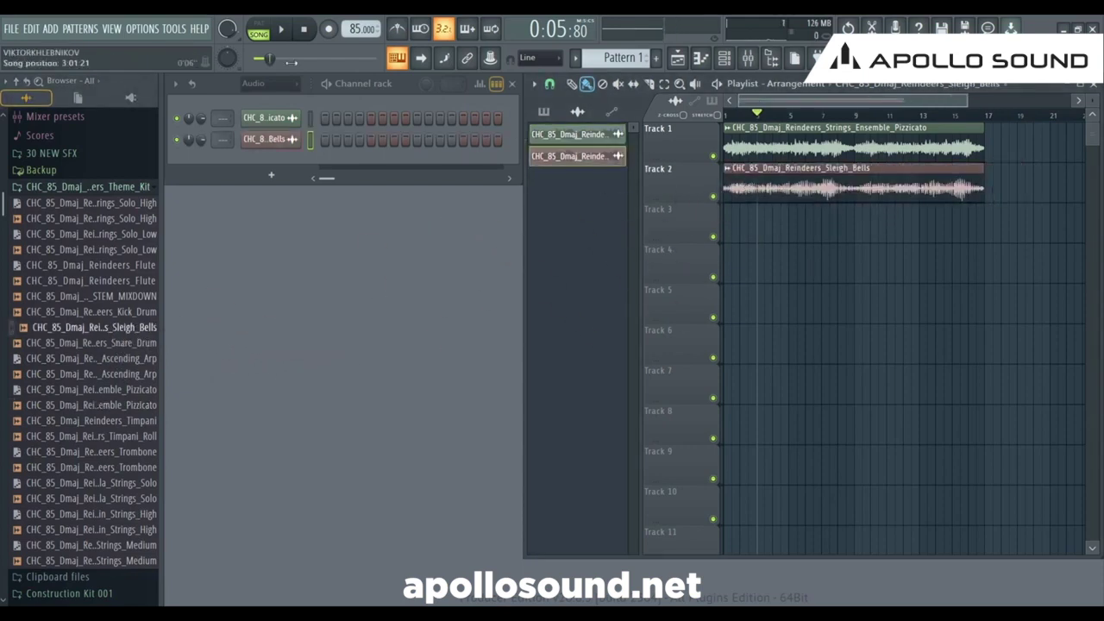
- Play the arrangement from the start and balance the channel volumes of the pizzicato and sleigh bells loops
key("space")
left_click(287, 32)
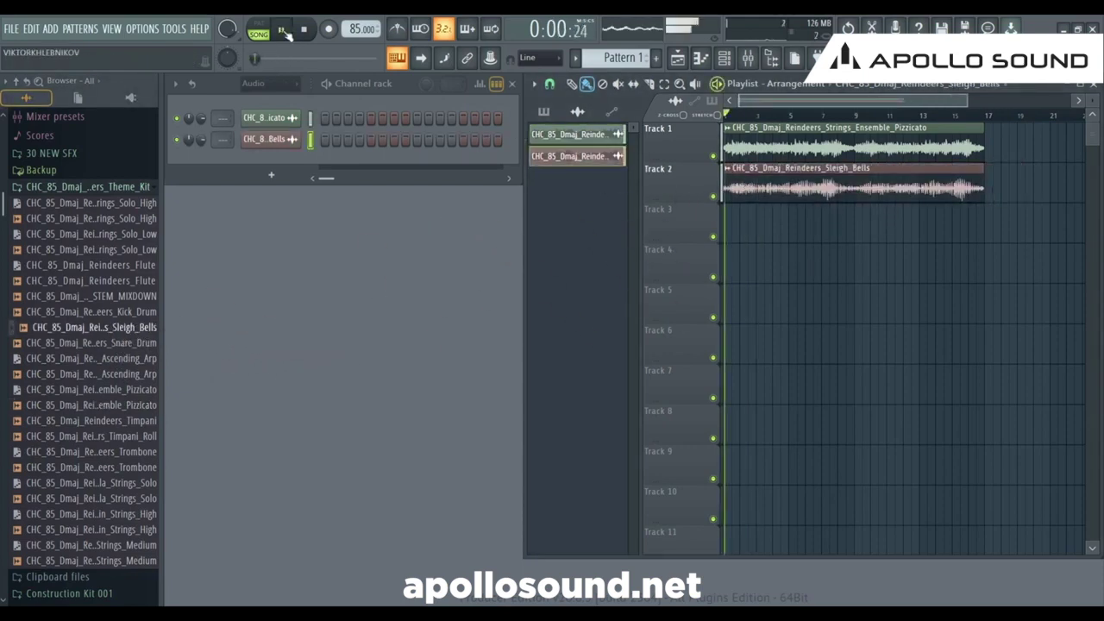
left_click(747, 58)
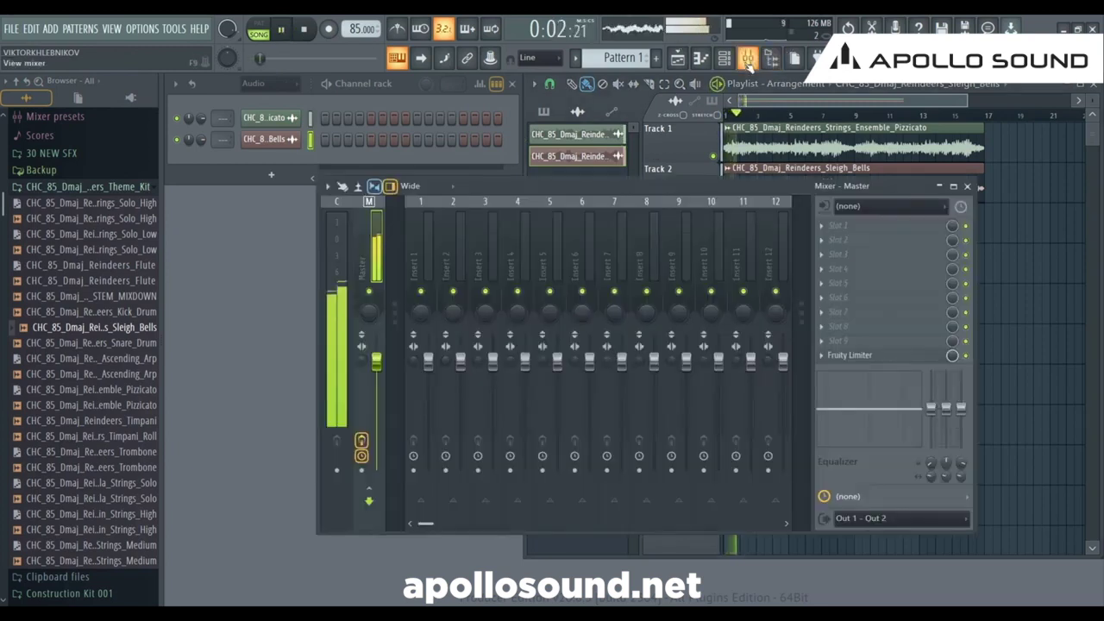
left_click(968, 186)
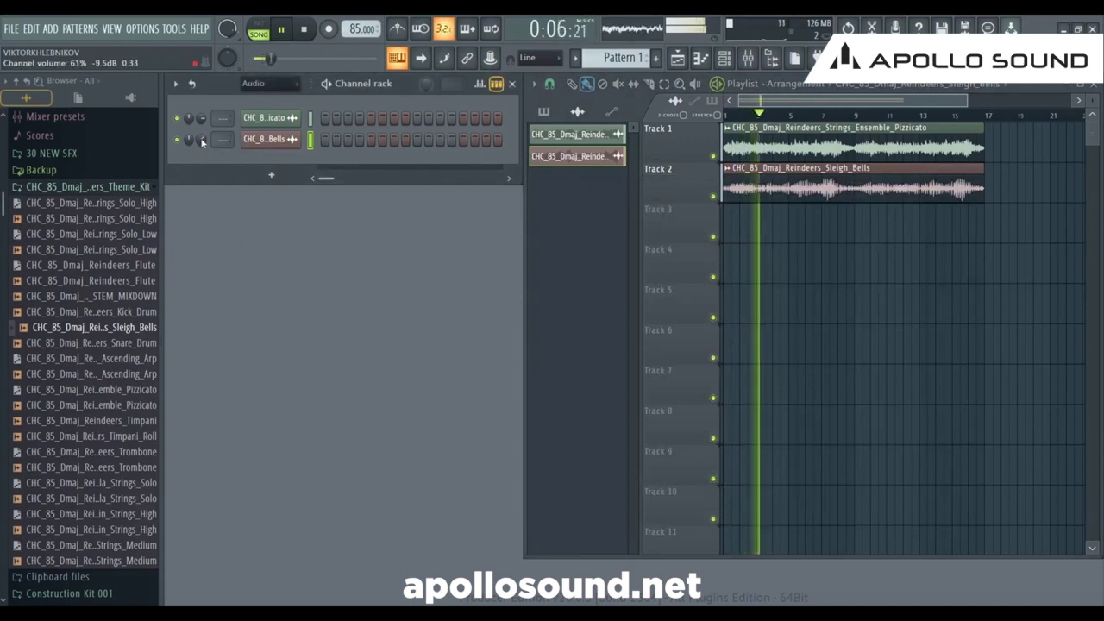
key("space")
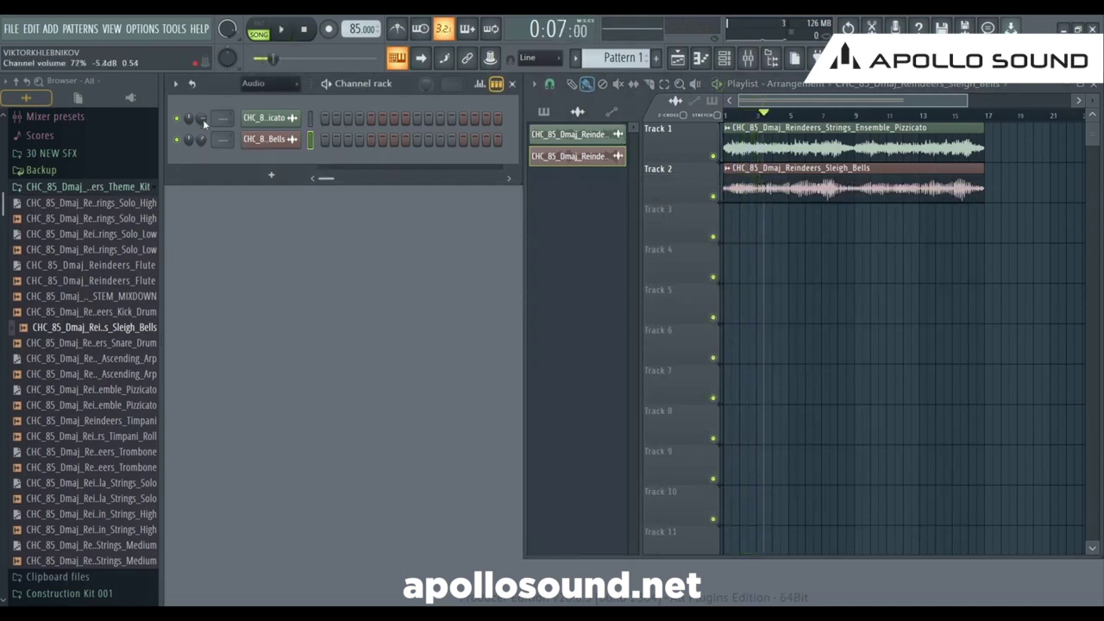
key("space")
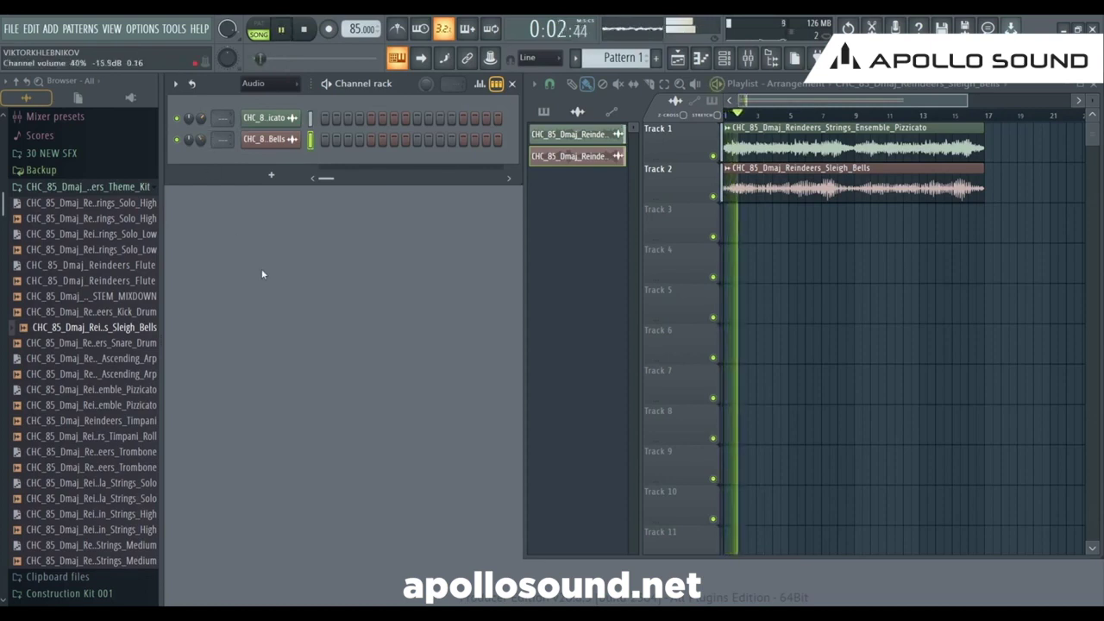
- Pause playback and trim the start of the pizzicato clip on Track 1 to bar 9
left_click(283, 31)
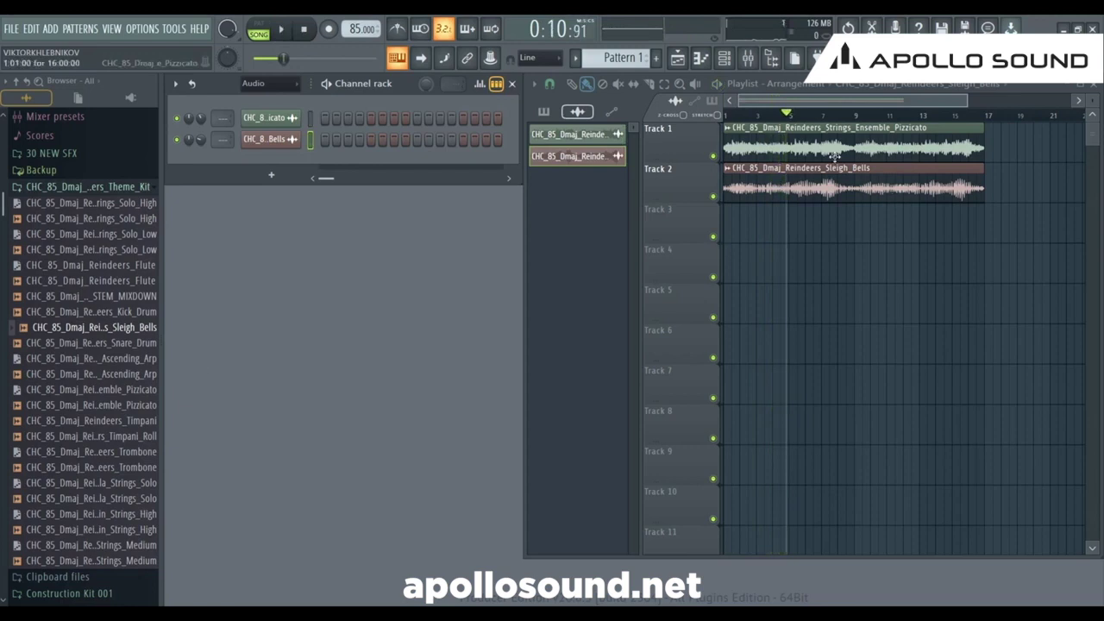
left_click_drag(767, 143, 852, 151)
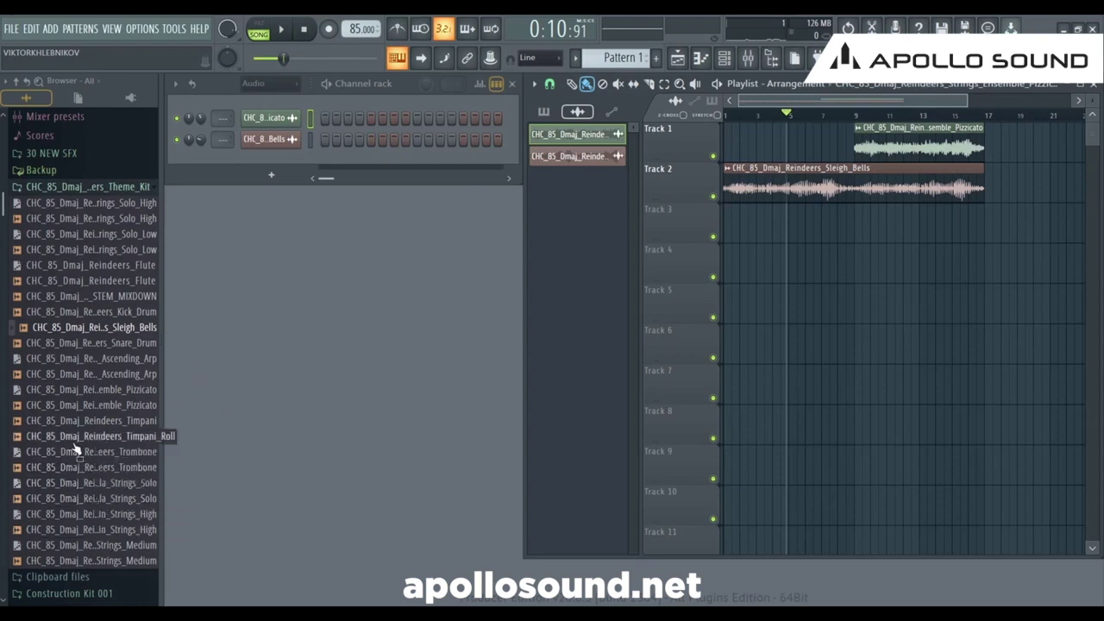
- Audition the kit's trombone, timpani roll, string, drum, flute and low cello samples to choose the next layer
left_click(85, 466)
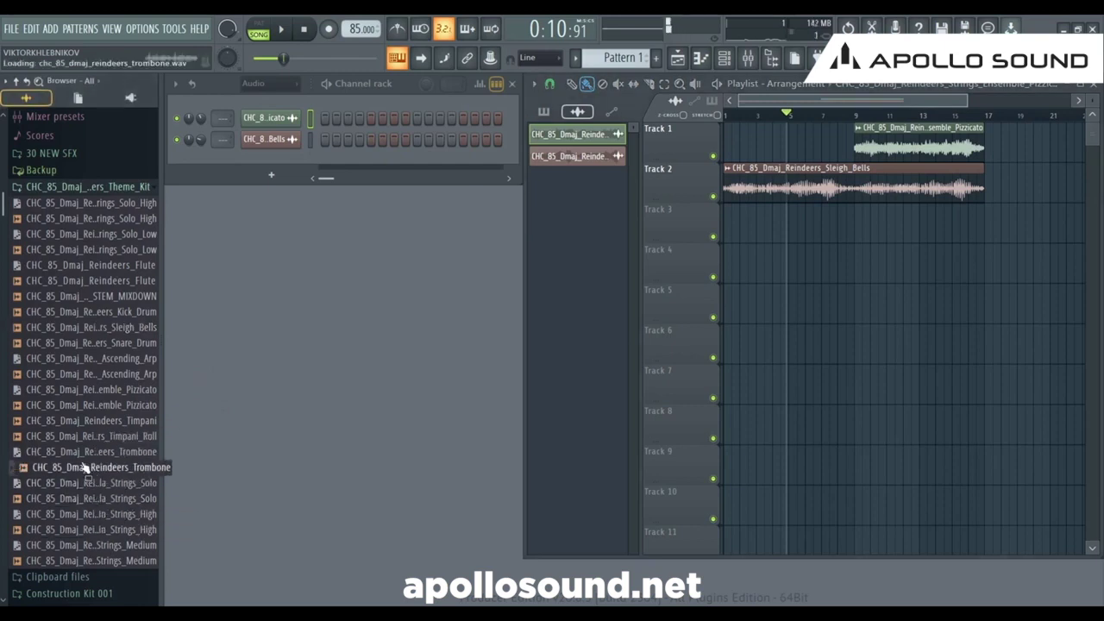
left_click(90, 438)
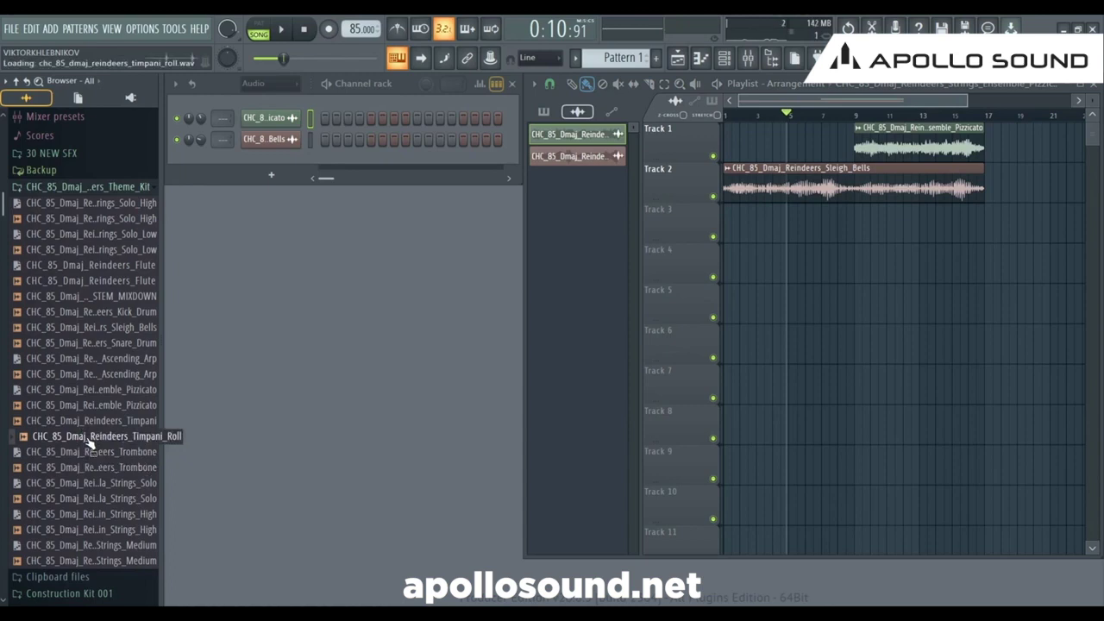
left_click(97, 405)
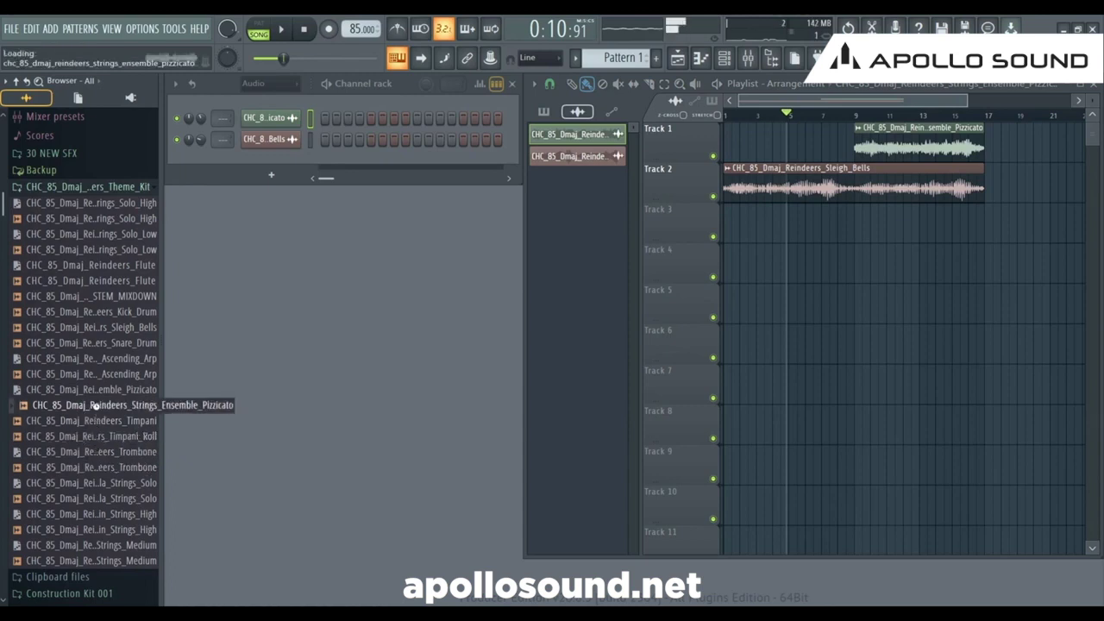
left_click(95, 376)
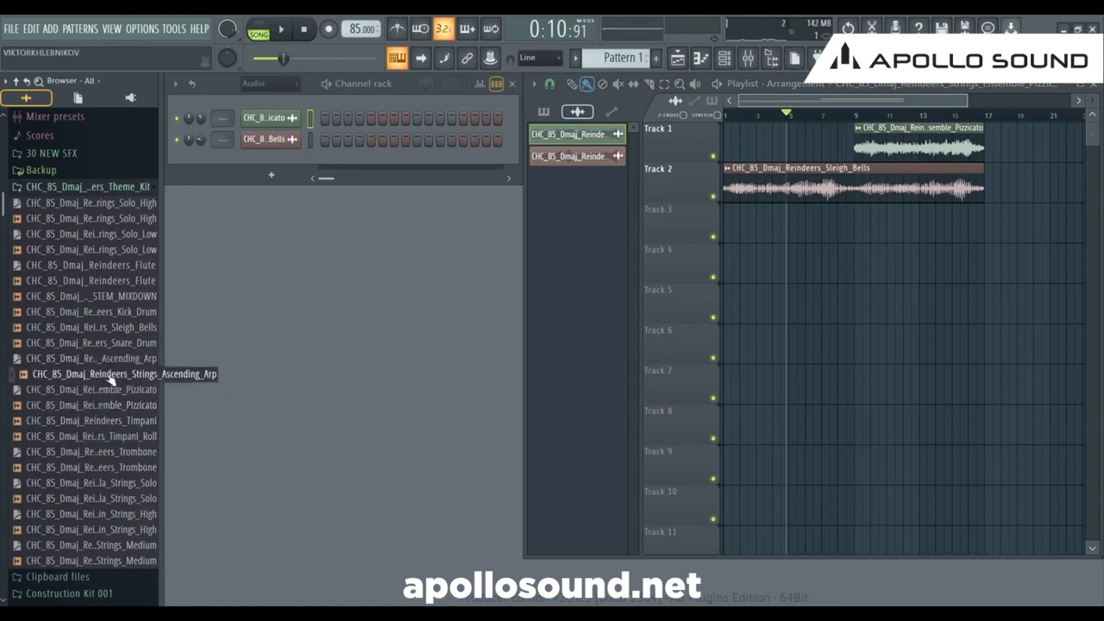
left_click(100, 342)
left_click(109, 311)
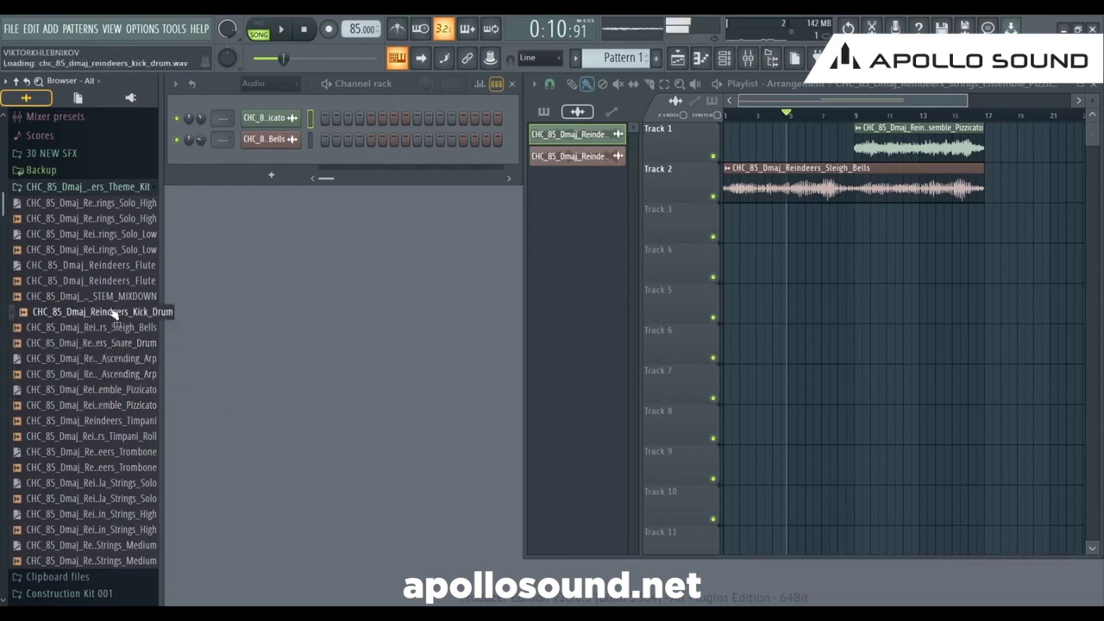
left_click(111, 281)
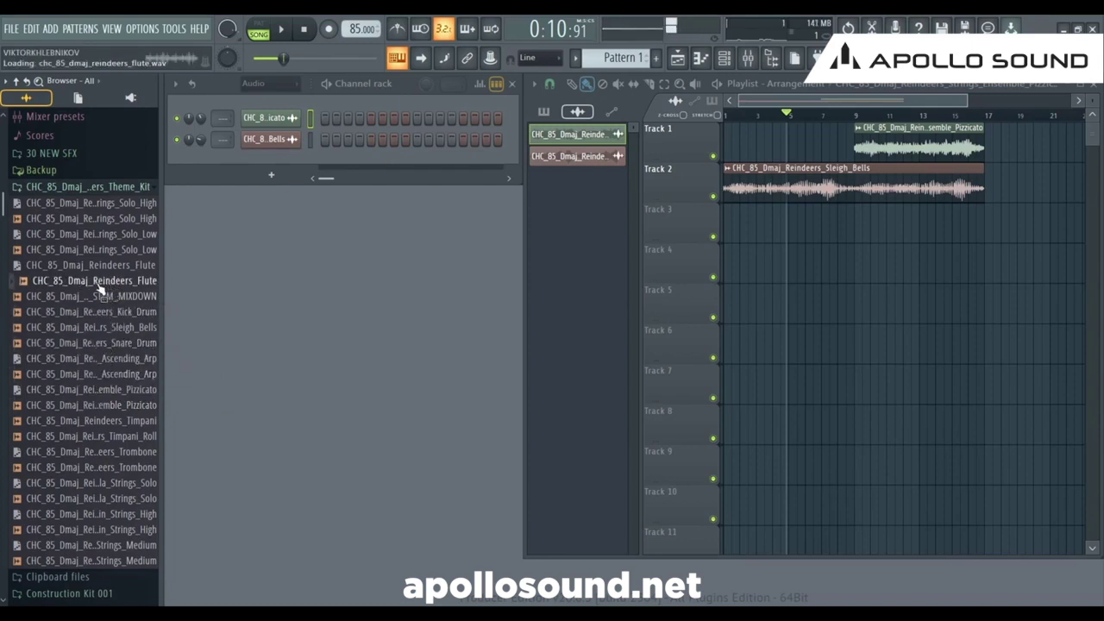
left_click(99, 265)
left_click(99, 249)
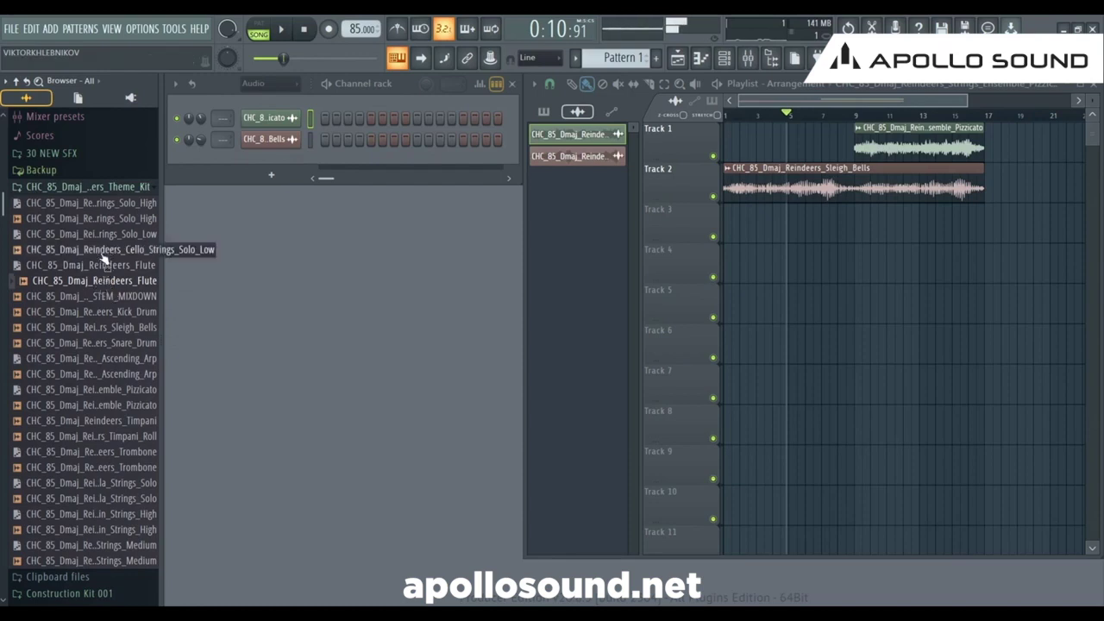
- Add the Reindeers_Cello_Strings_Solo_Low loop to Track 3 at bar 1 and adjust the channel volumes during playback
left_click_drag(99, 249, 720, 238)
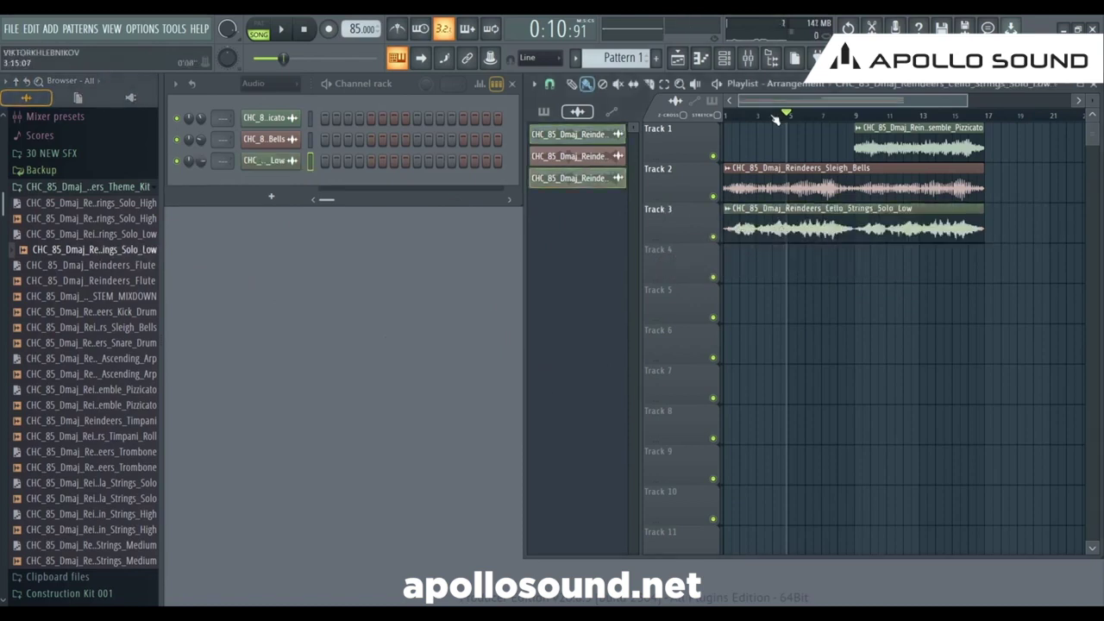
left_click(280, 29)
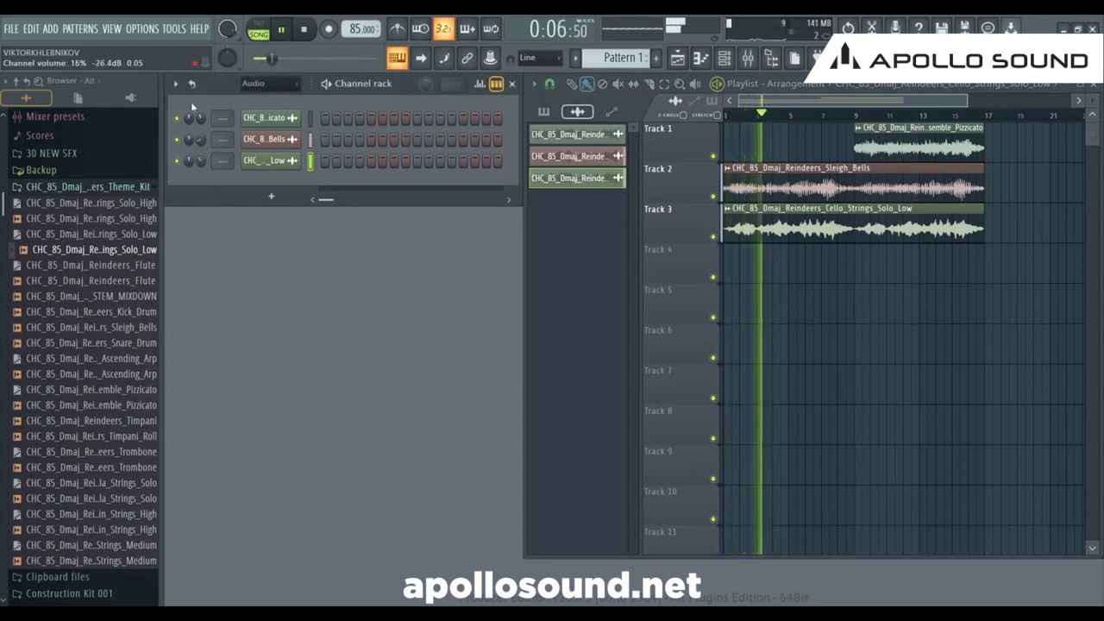
left_click(283, 32)
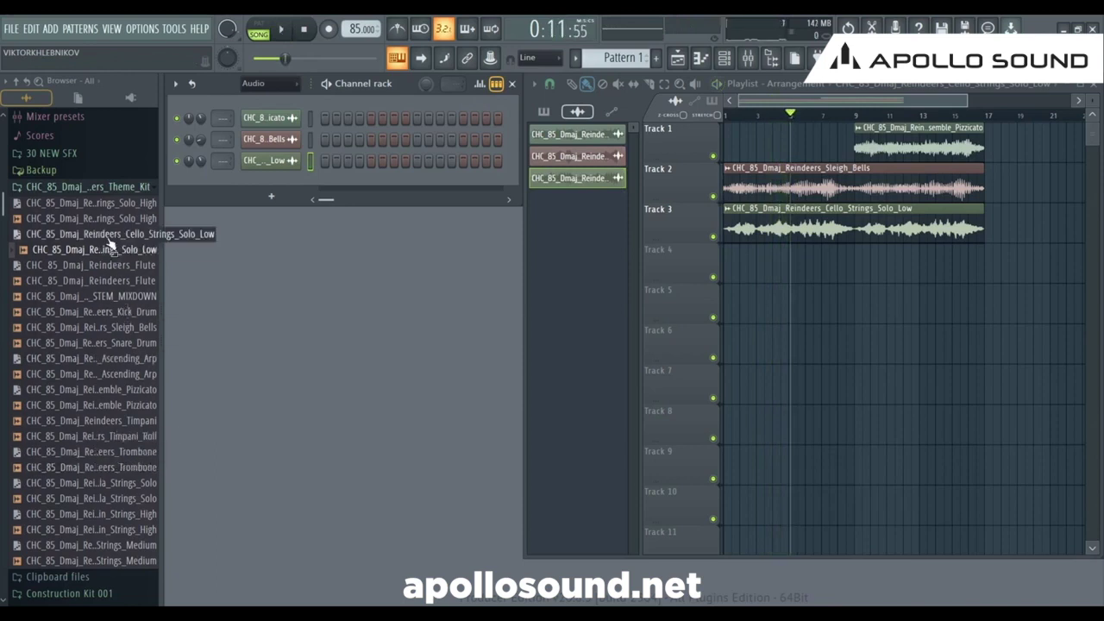
- Add the Reindeers_Cello_Strings_Solo_High loop to Track 4 and trim the clip's start to bar 5
left_click(97, 218)
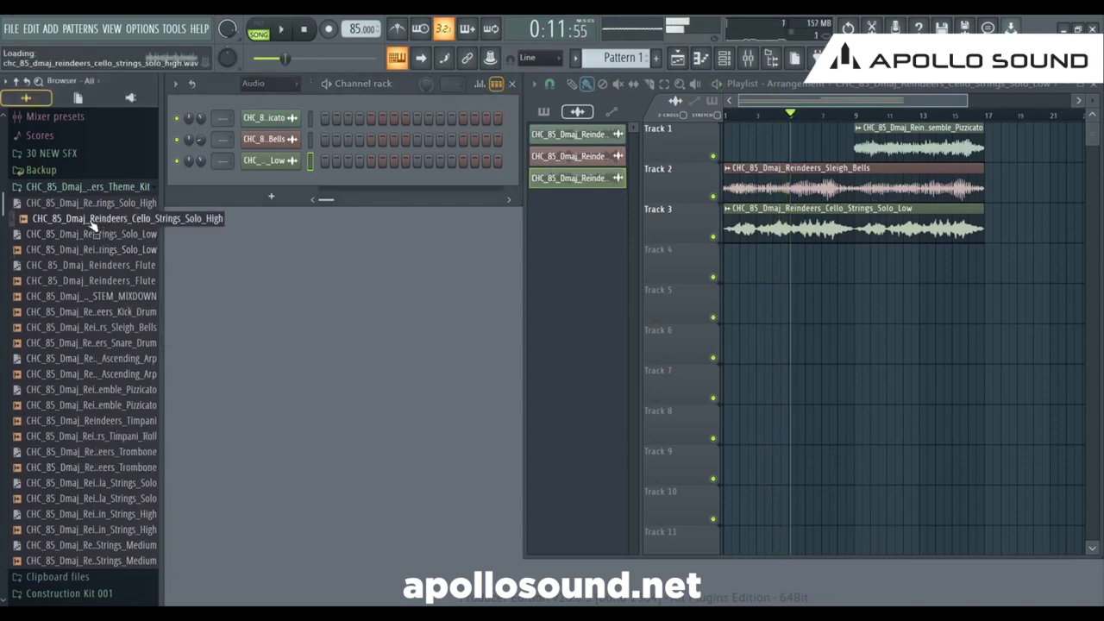
left_click_drag(94, 224, 727, 274)
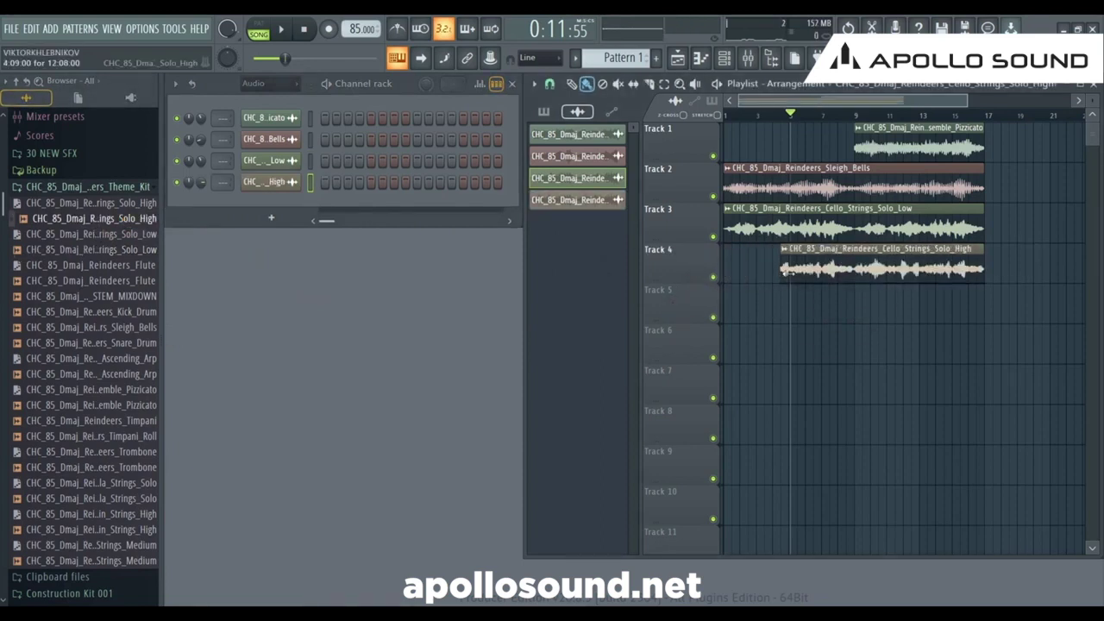
left_click_drag(785, 271, 790, 272)
key("space")
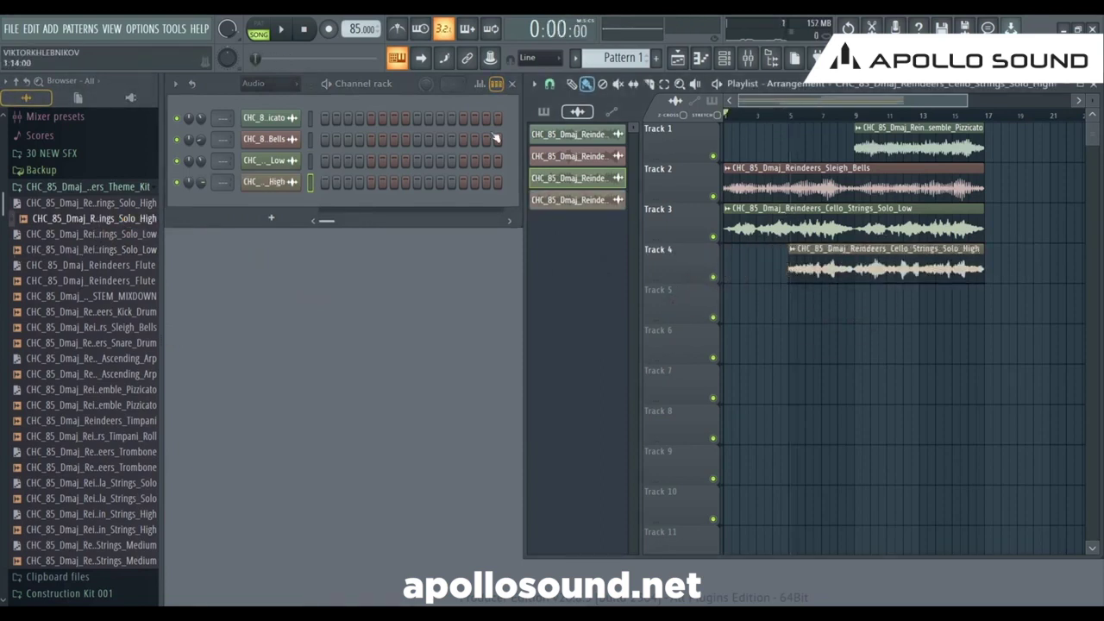
- Play the arrangement and trim the start of the high cello clip on Track 4 to bar 9
left_click(282, 31)
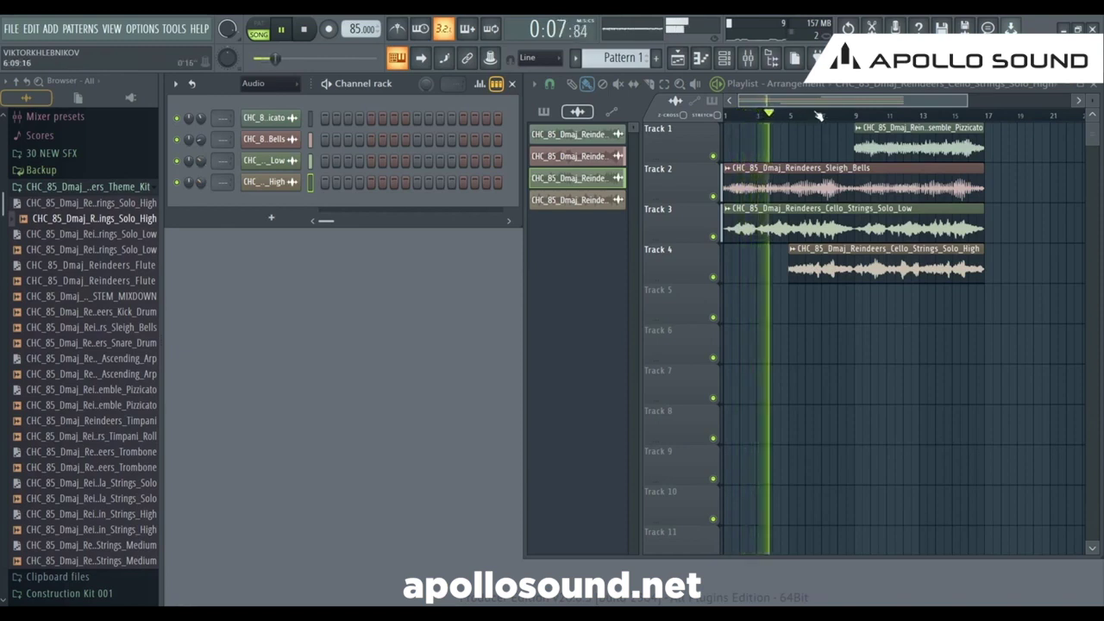
scroll(775, 112, "down", 2)
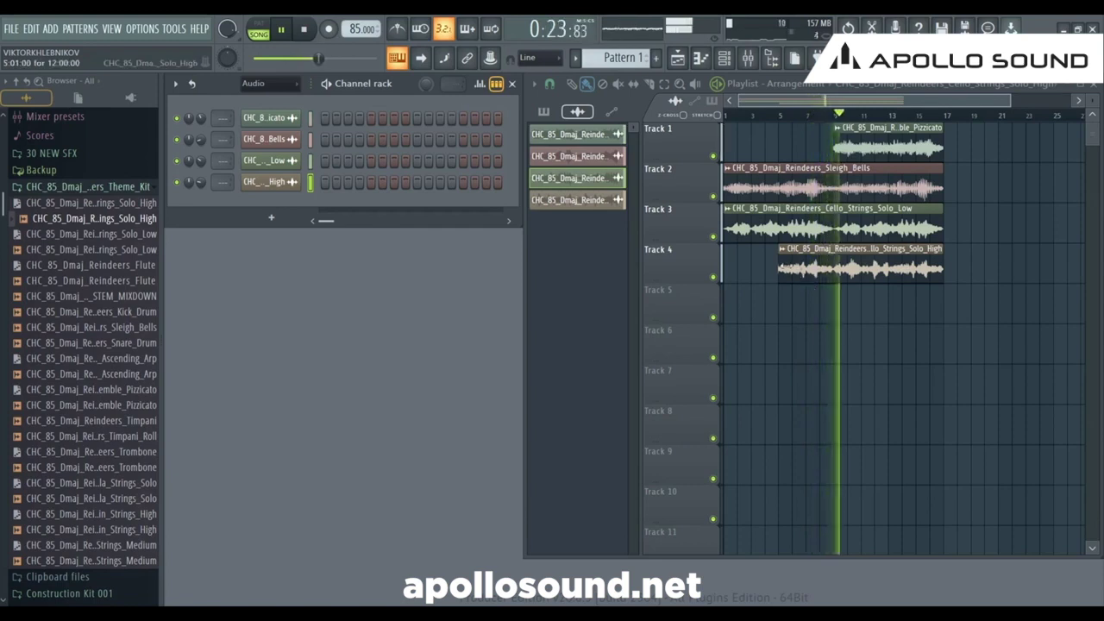
left_click_drag(779, 265, 834, 266)
key("space")
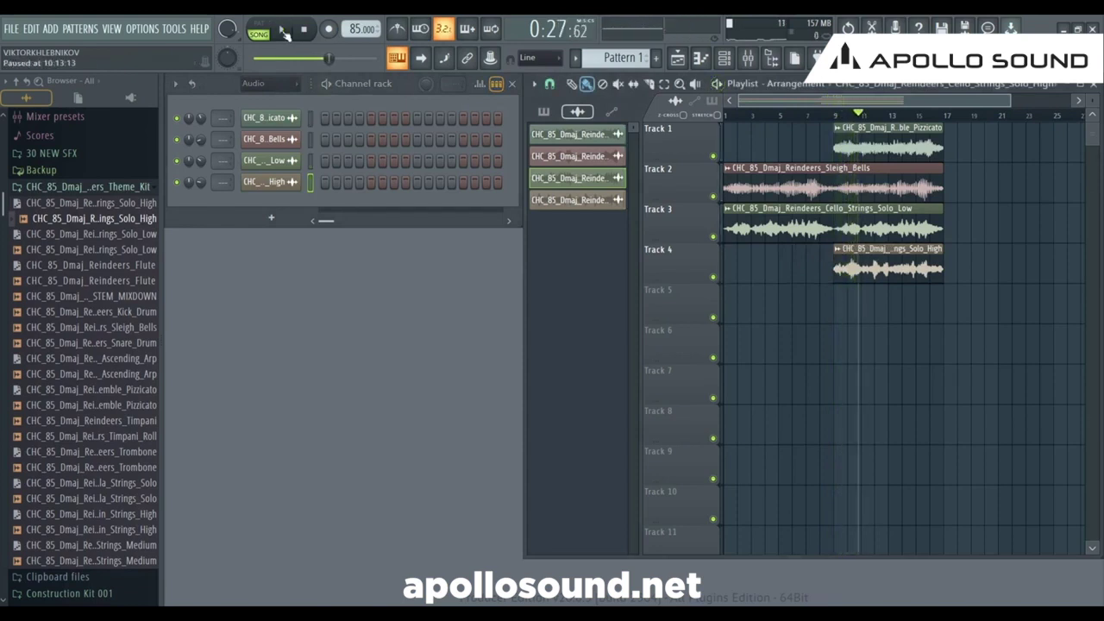
- Add the Reindeers_Violin_Strings_High loop to Track 5 at bar 1 and play the arrangement
left_click_drag(99, 523, 733, 314)
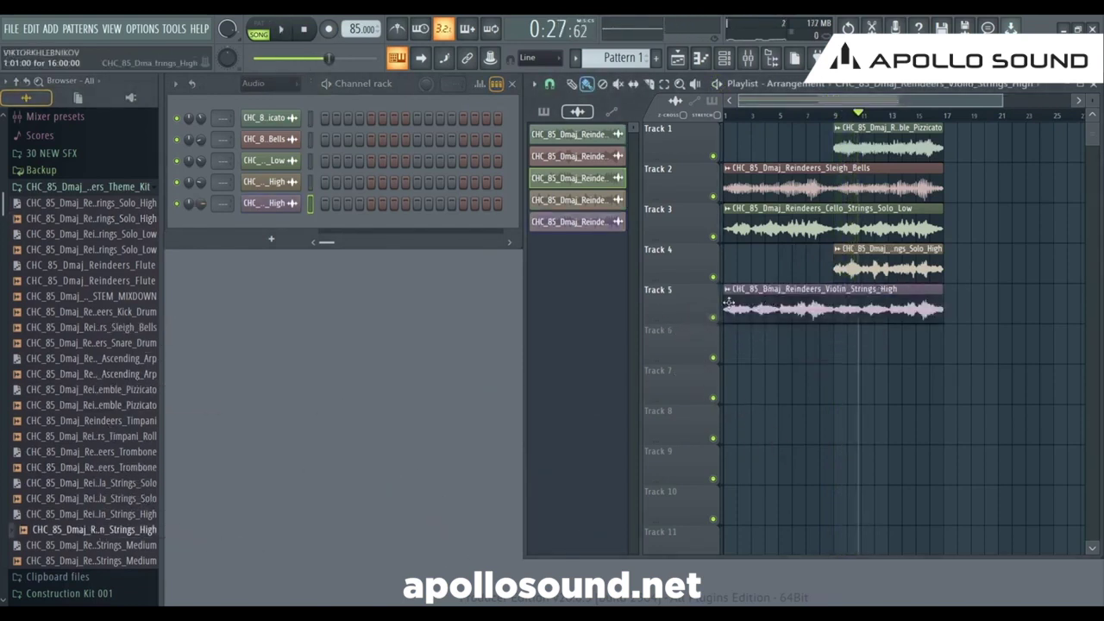
key("space")
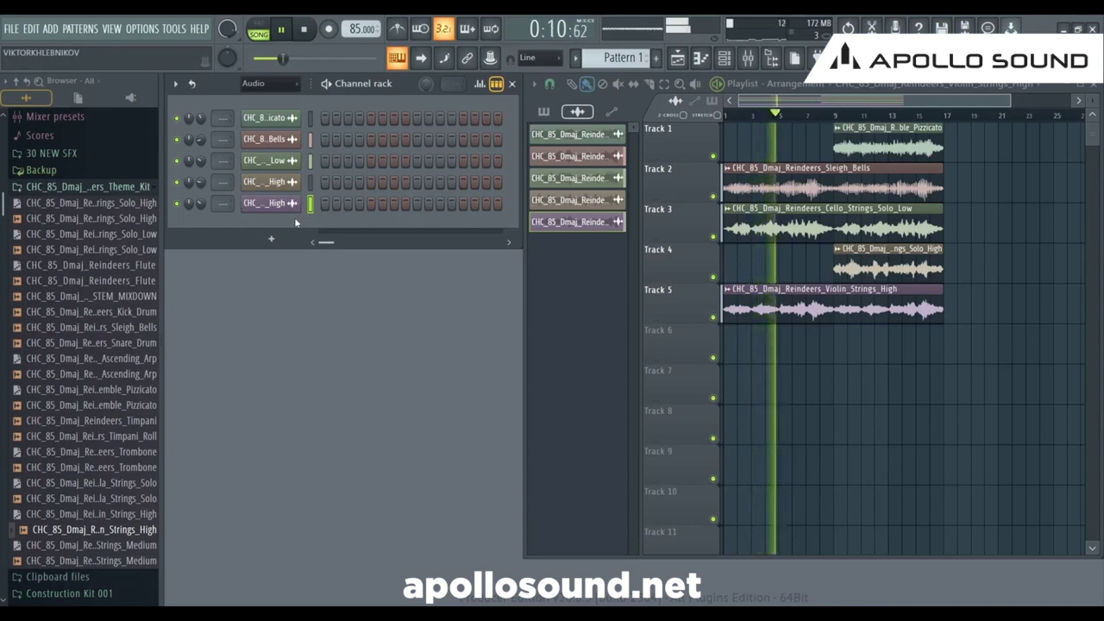
- Add the Reindeers_Violin_Strings_Medium loop to Track 6 with its clip starting at bar 5 and play the arrangement around its entry
left_click(282, 32)
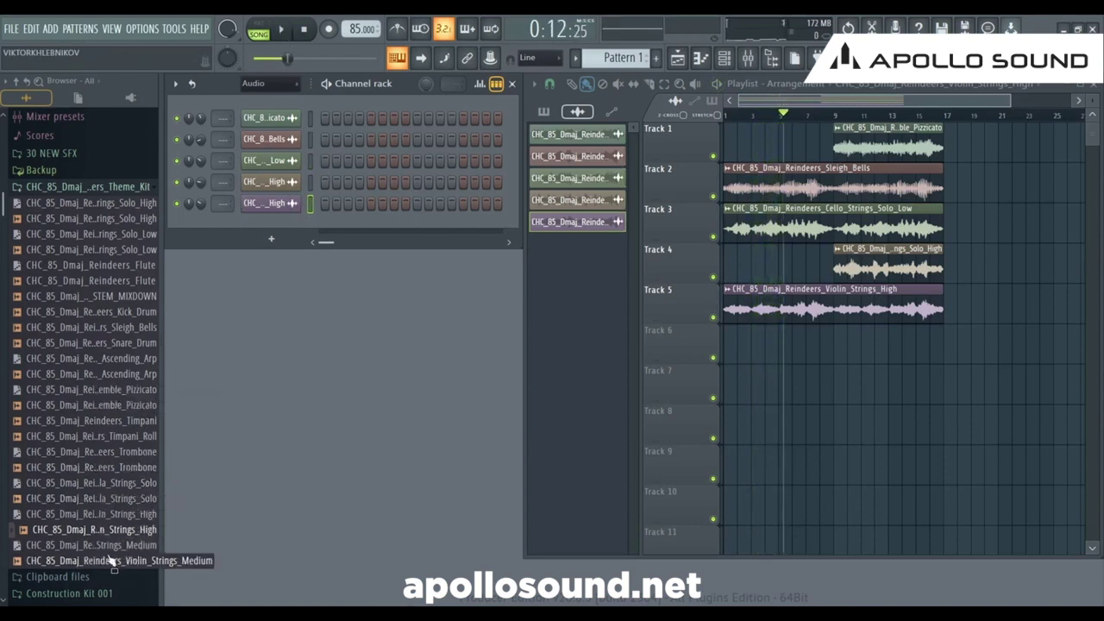
left_click_drag(110, 560, 763, 343)
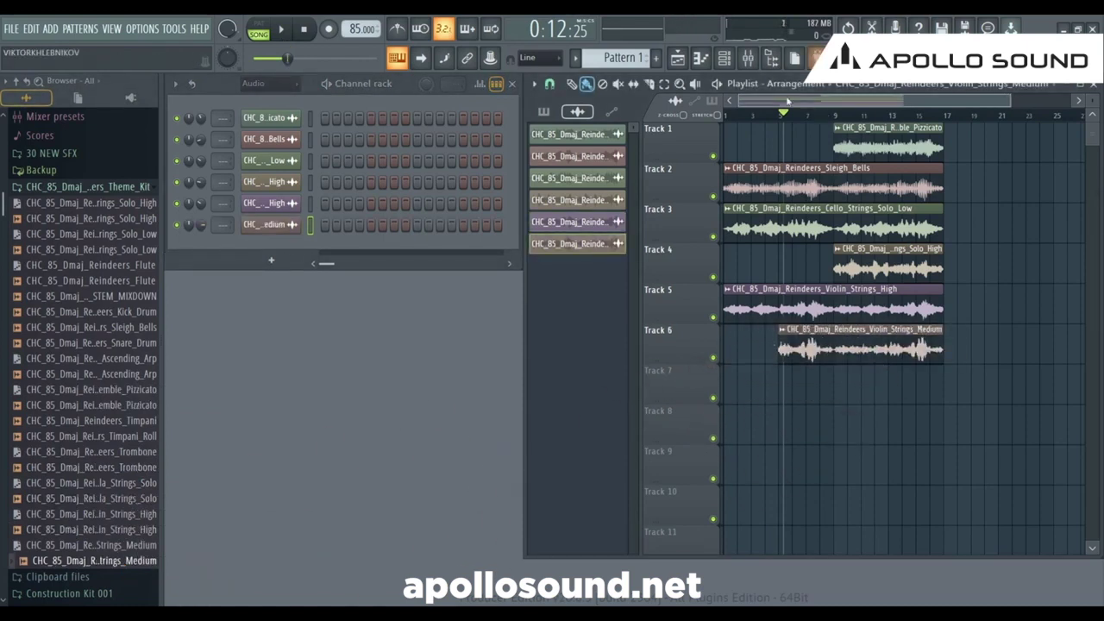
left_click(281, 29)
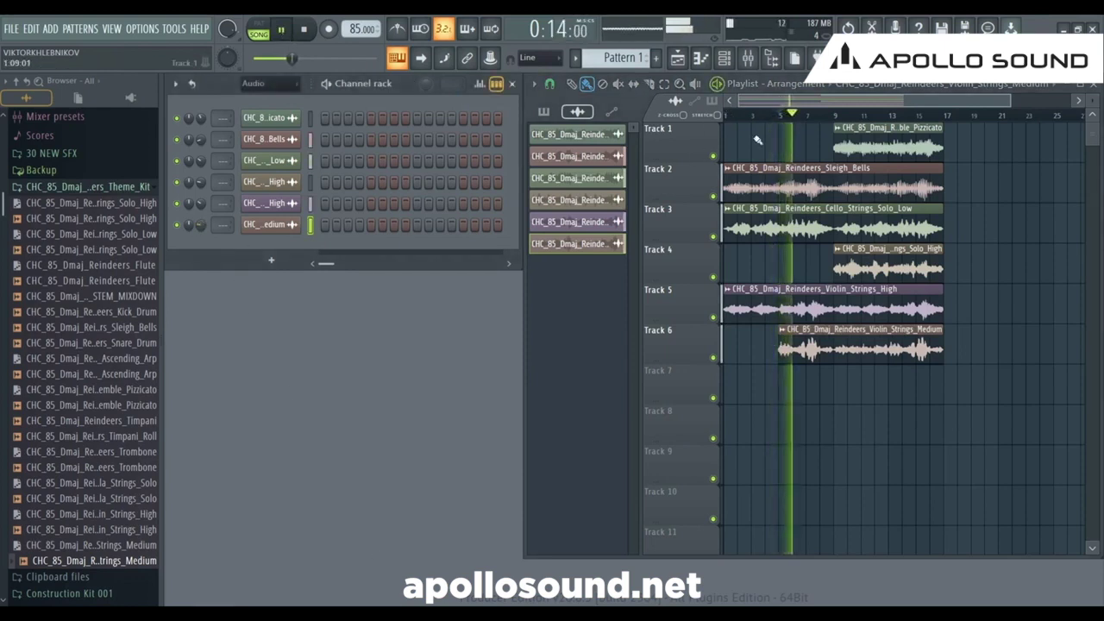
left_click(769, 116)
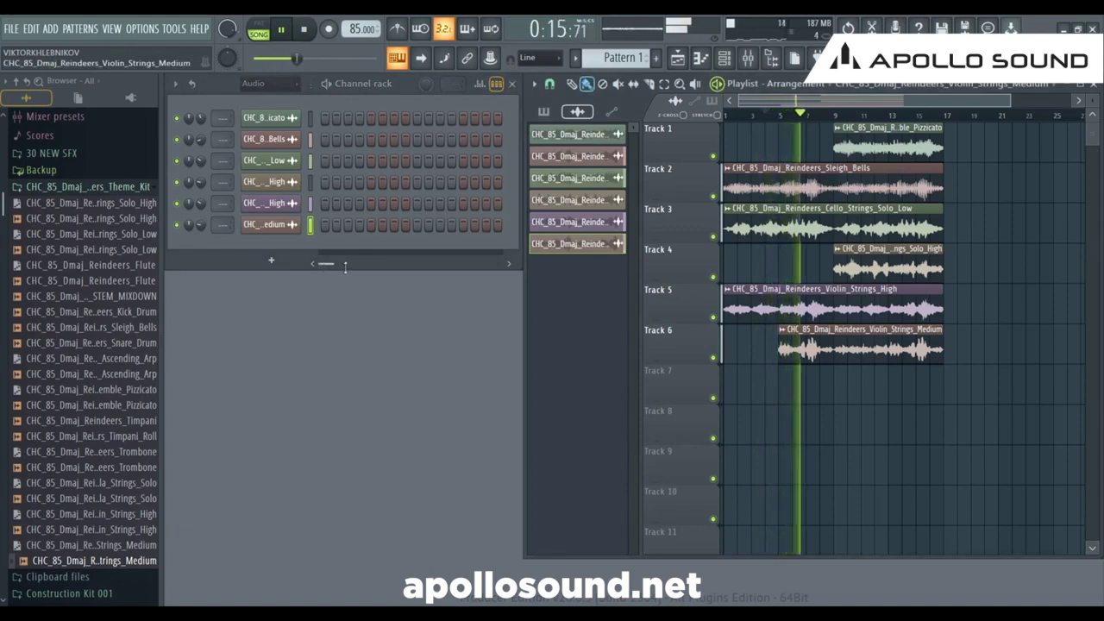
left_click(283, 31)
- Add the Reindeers_Timpani_Roll loop to Track 7 at bar 1 and play the arrangement from around bar 5
left_click_drag(91, 436, 729, 390)
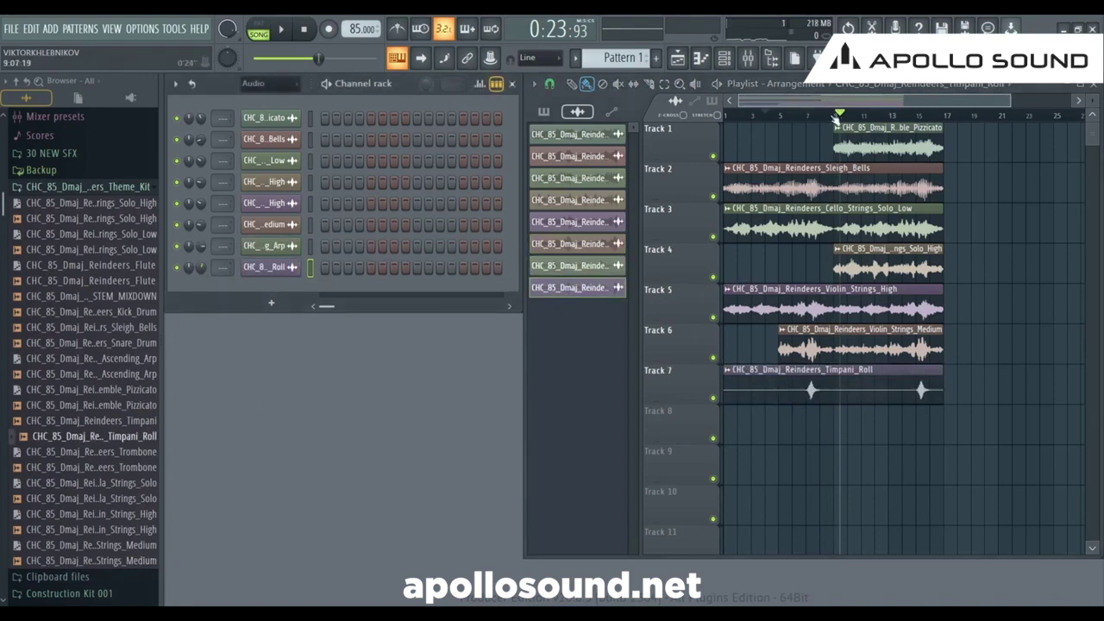
left_click_drag(835, 120, 785, 117)
left_click(285, 30)
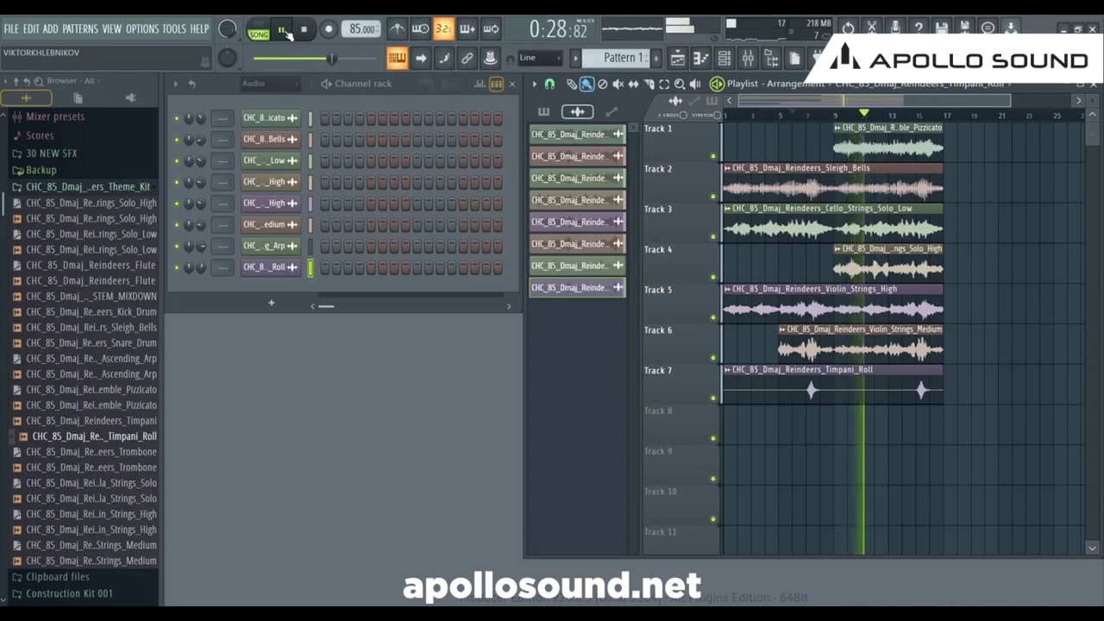
left_click_drag(815, 103, 842, 105)
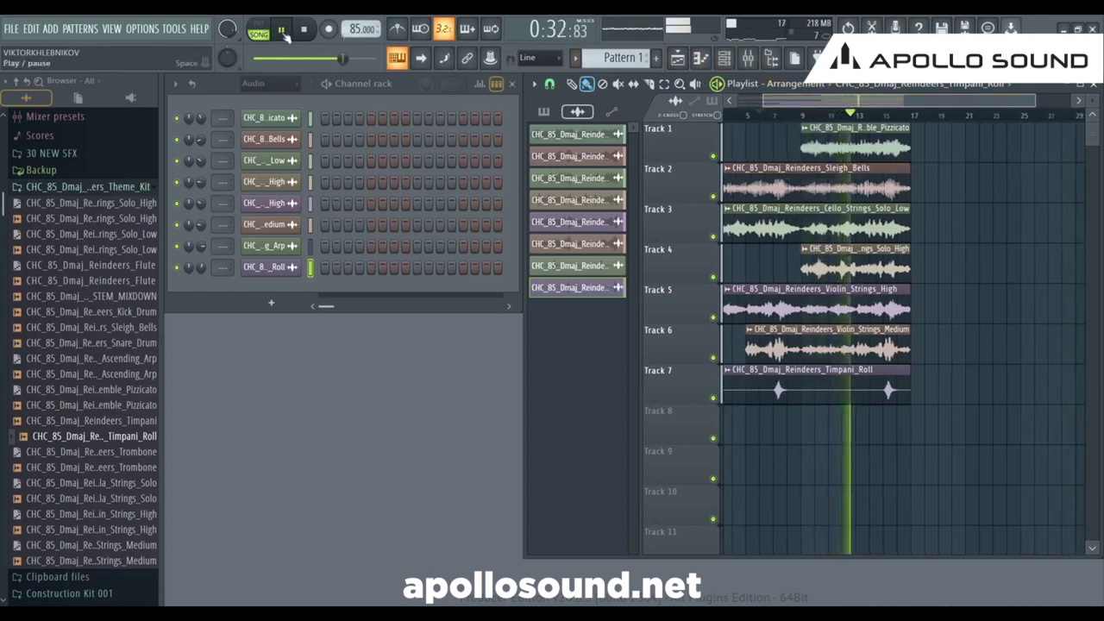
left_click(285, 33)
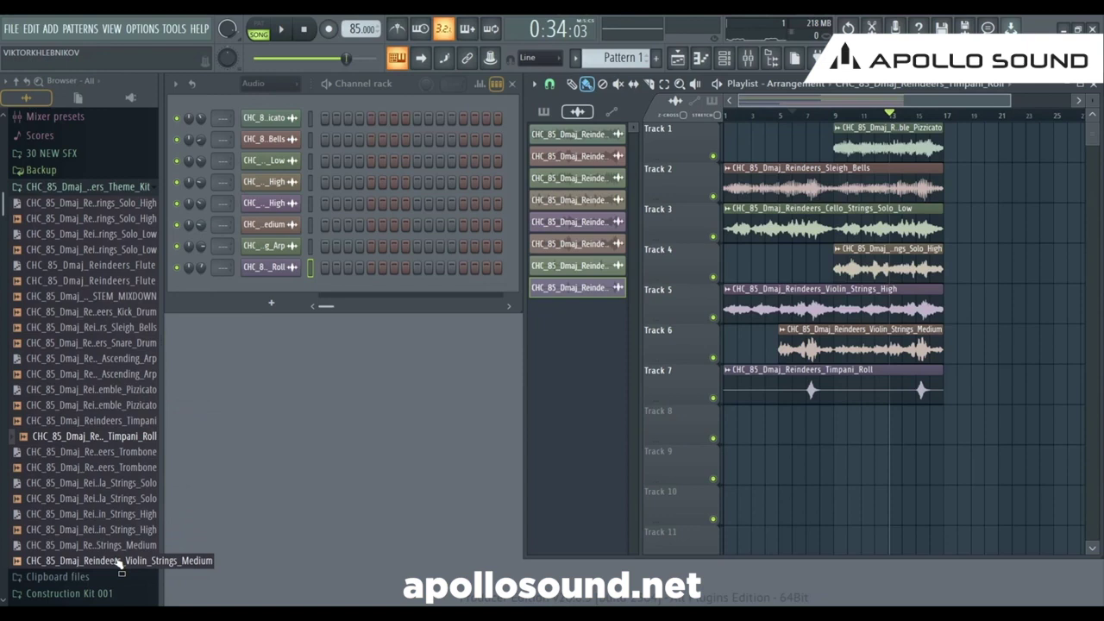
- Audition string loops, add the Reindeers_Viola_Strings_Solo loop to Track 8 and trim the clip's start to bar 13
left_click_drag(121, 563, 720, 441)
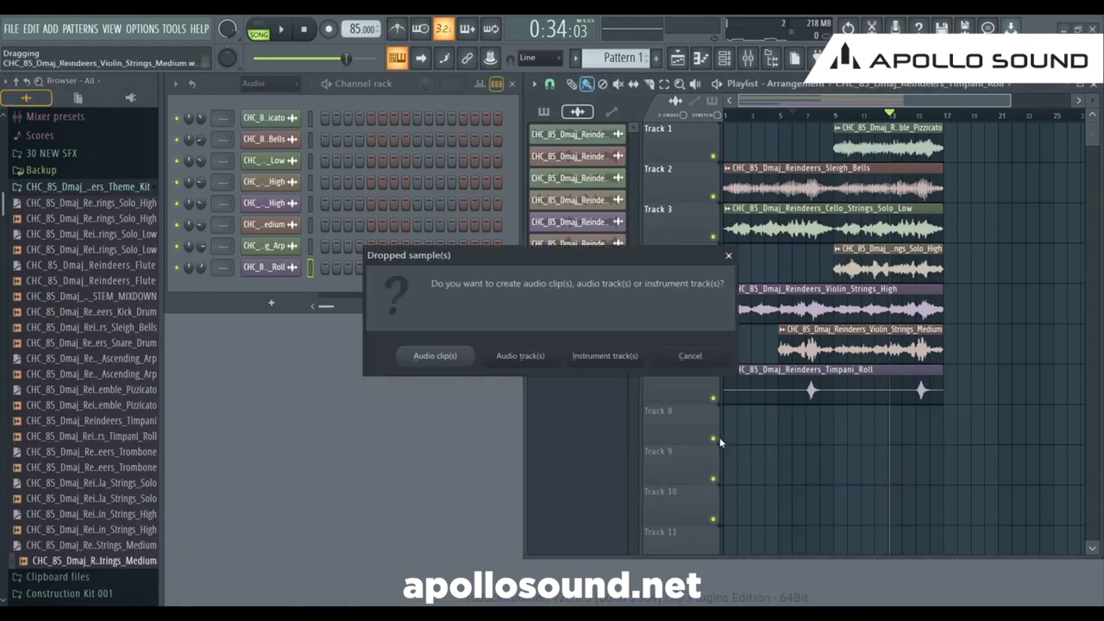
left_click(690, 356)
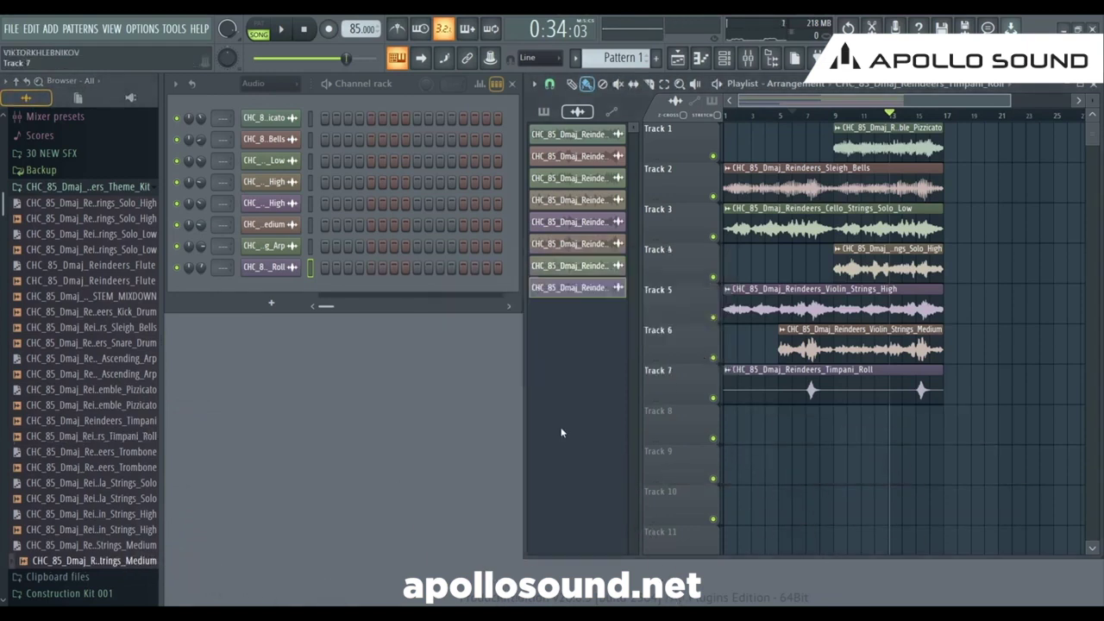
left_click(119, 529)
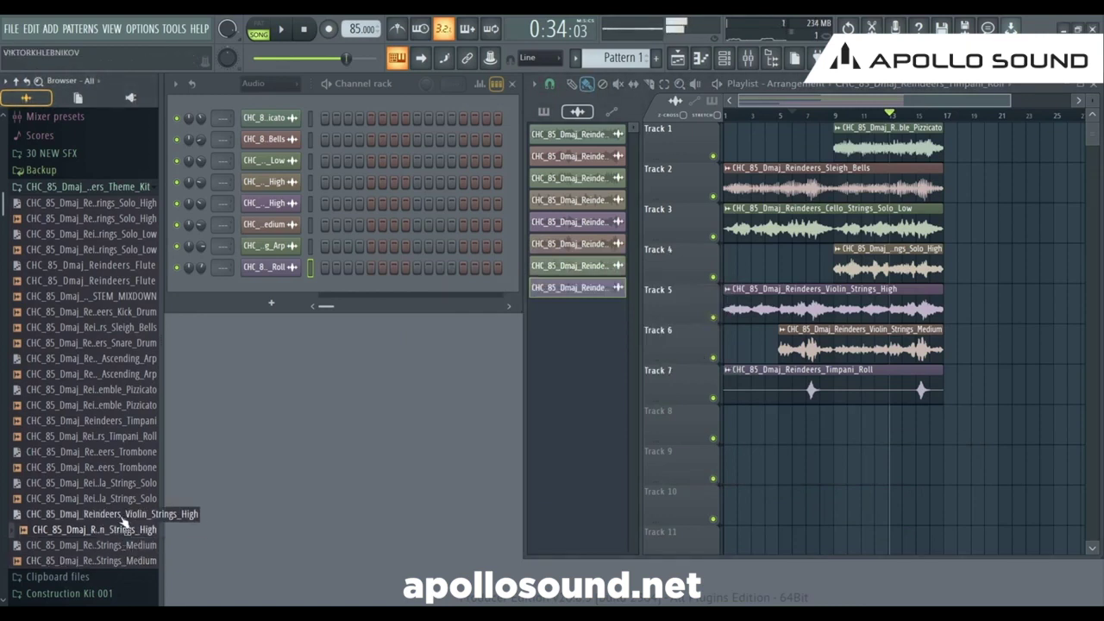
left_click(121, 499)
left_click_drag(120, 505, 725, 427)
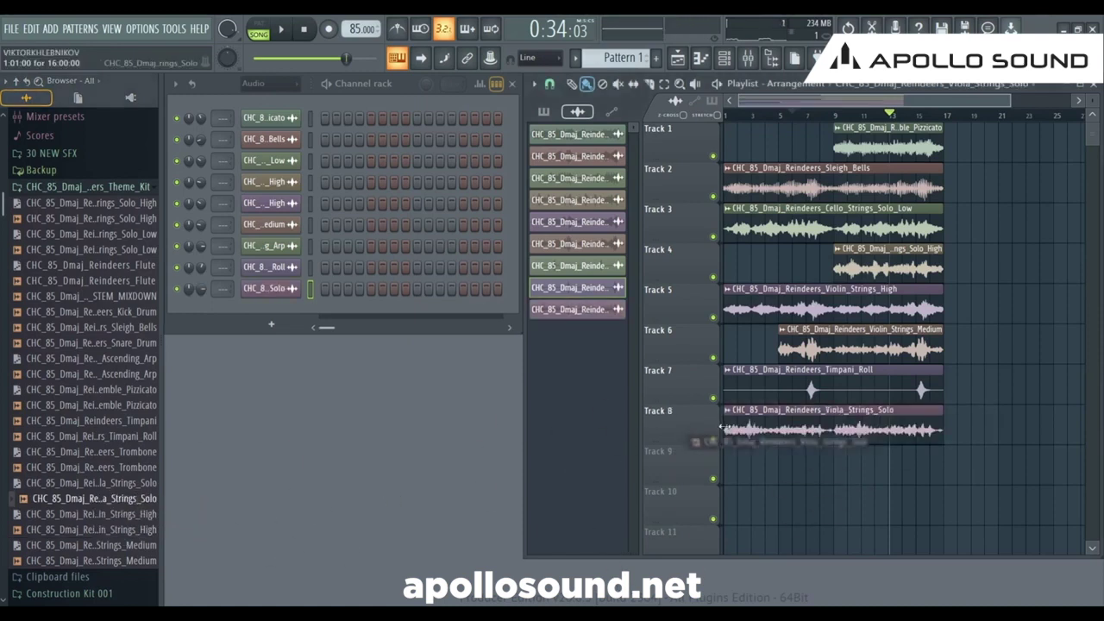
left_click_drag(730, 438, 886, 438)
- Play the arrangement from bar 9 through the solo viola's entry on Track 8
left_click(837, 114)
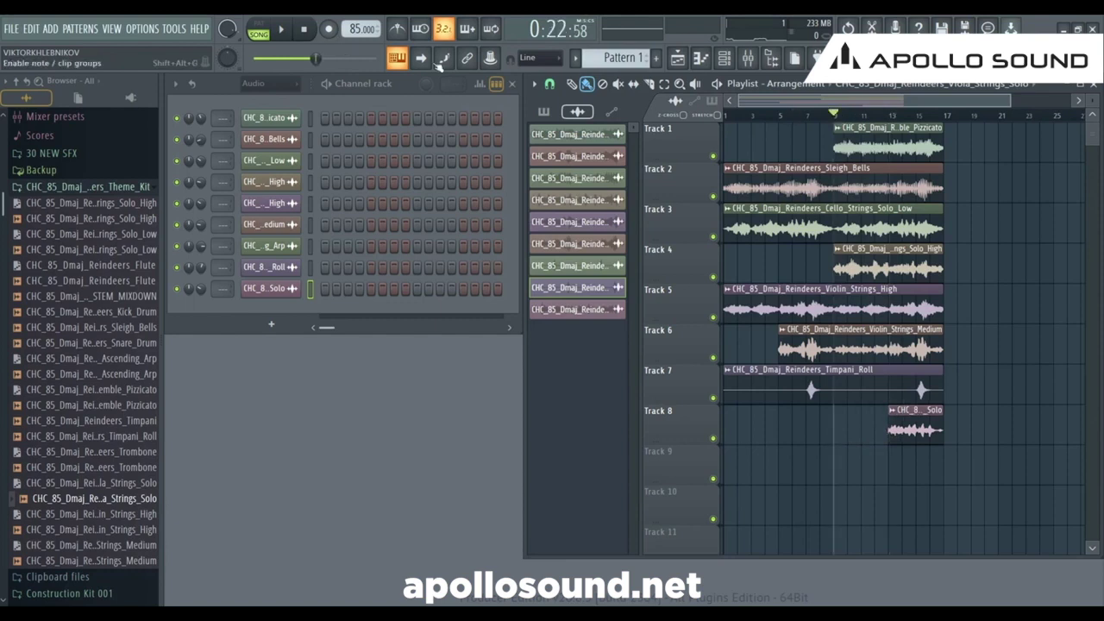
left_click(285, 32)
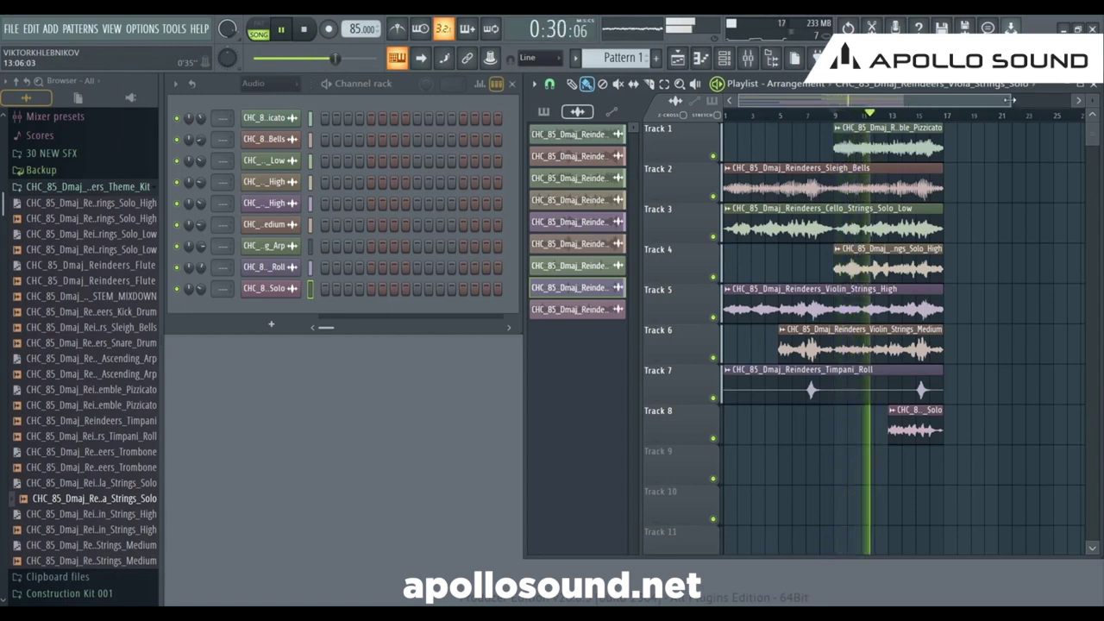
left_click_drag(1009, 100, 931, 103)
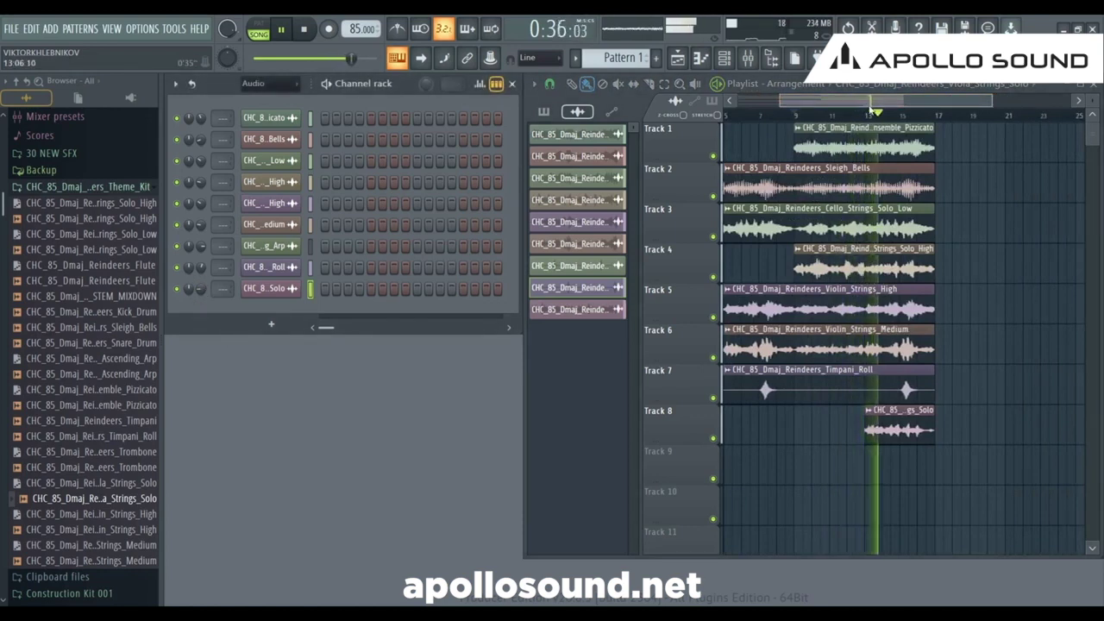
left_click_drag(871, 101, 896, 101)
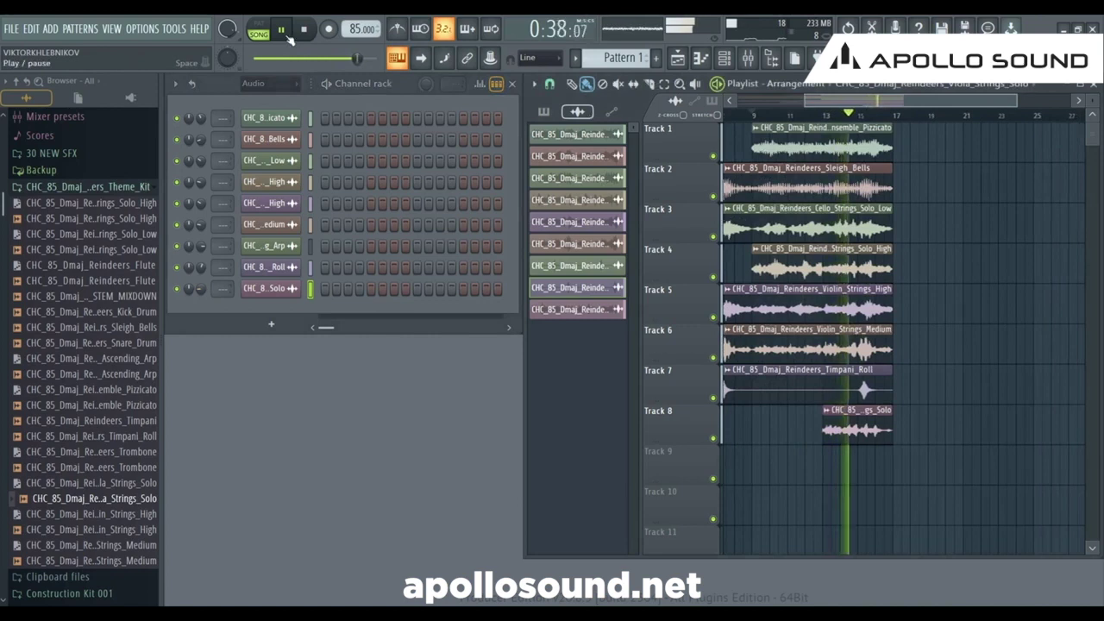
left_click(283, 32)
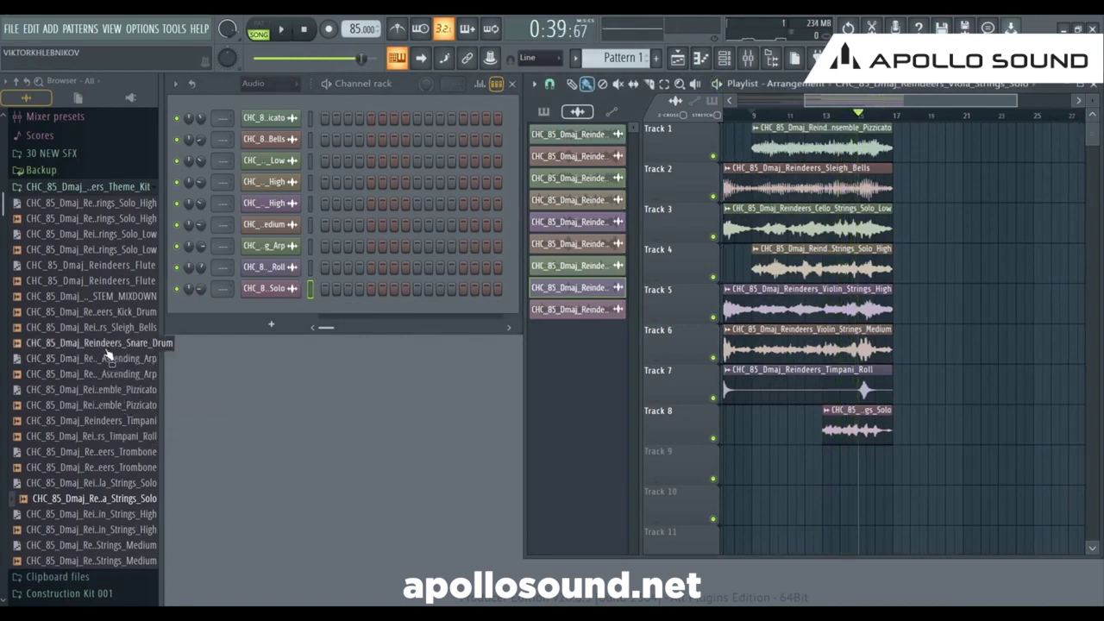
- Add the Reindeers_Kick_Drum loop to Track 9 with its clip starting at bar 15 and play the last two bars
left_click_drag(95, 312, 940, 479)
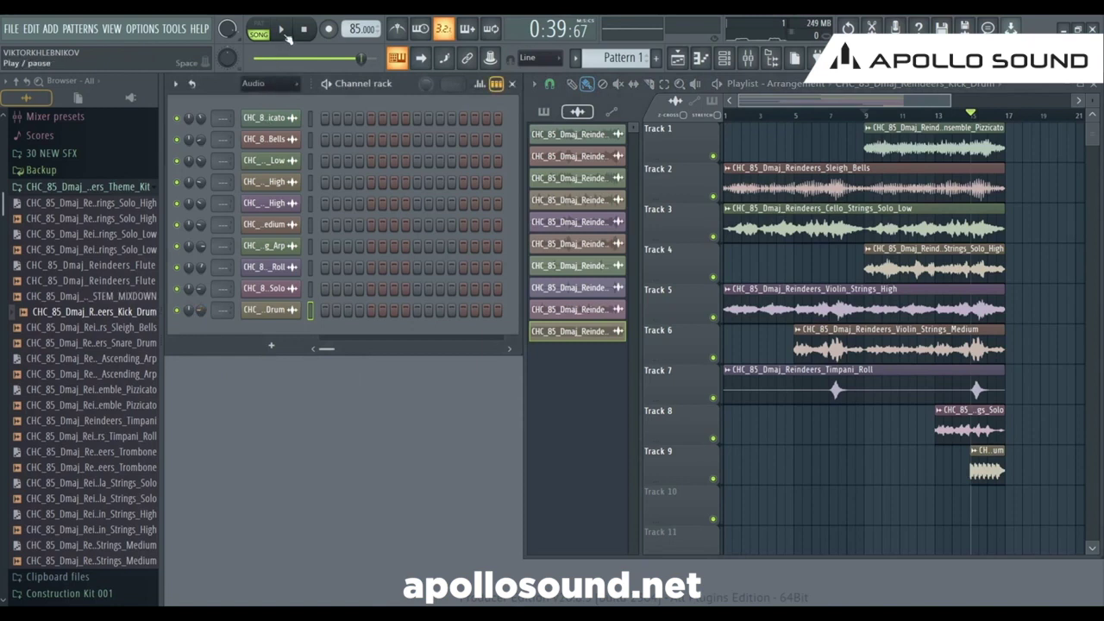
left_click(285, 31)
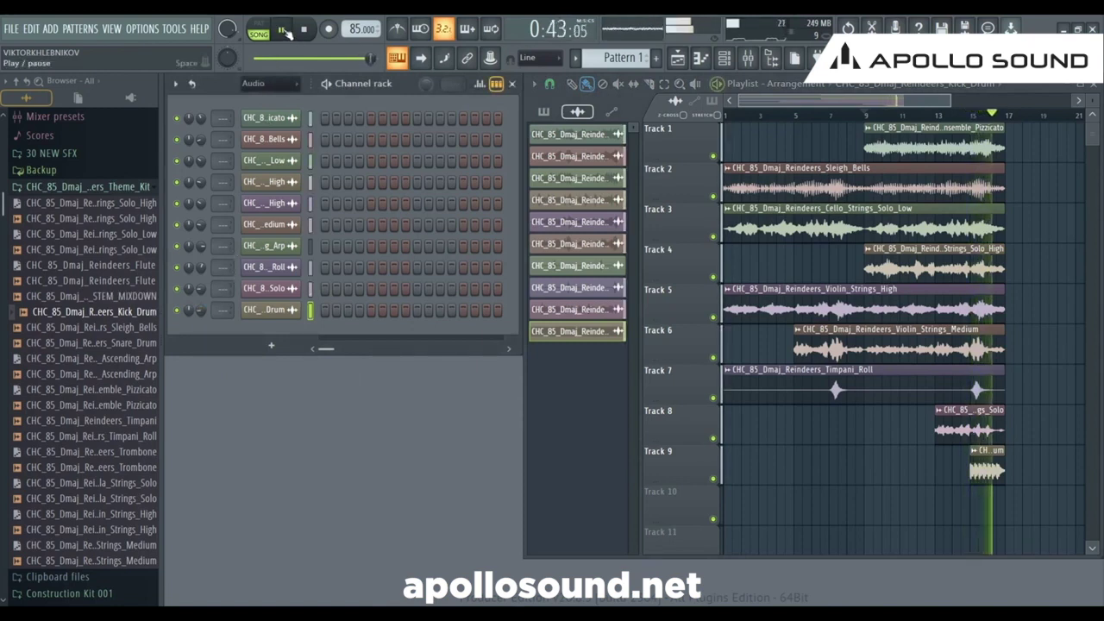
left_click(282, 32)
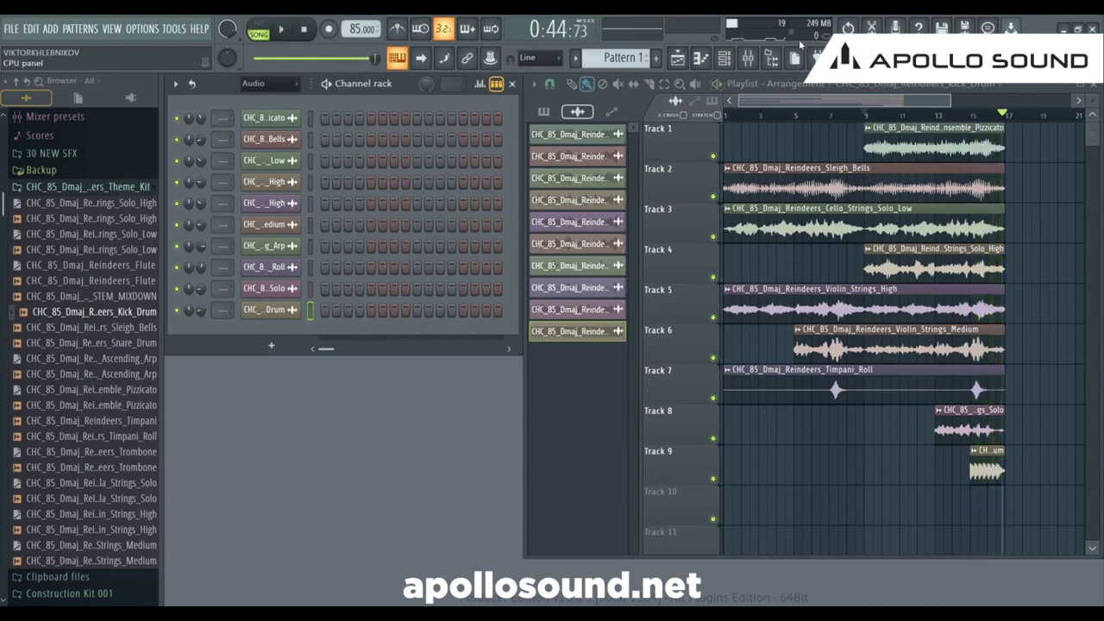
- Place a copy of the pizzicato clip on Track 1 at bar 25 and extend its start back to bar 17
left_click_drag(821, 102, 886, 102)
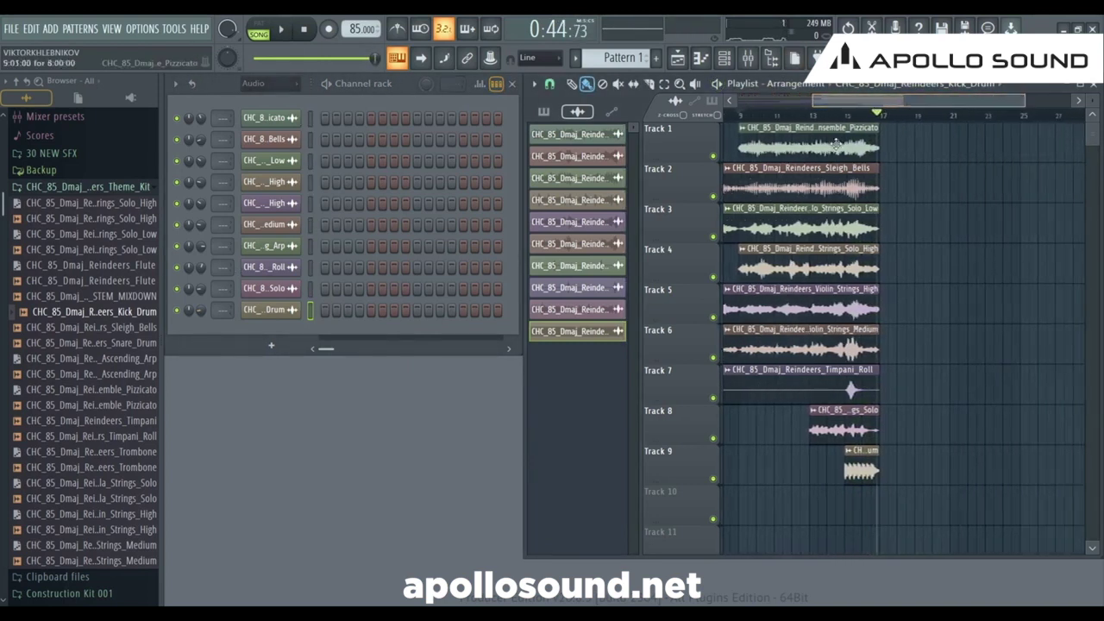
left_click(837, 143)
scroll(960, 140, "down", 4)
left_click(971, 143)
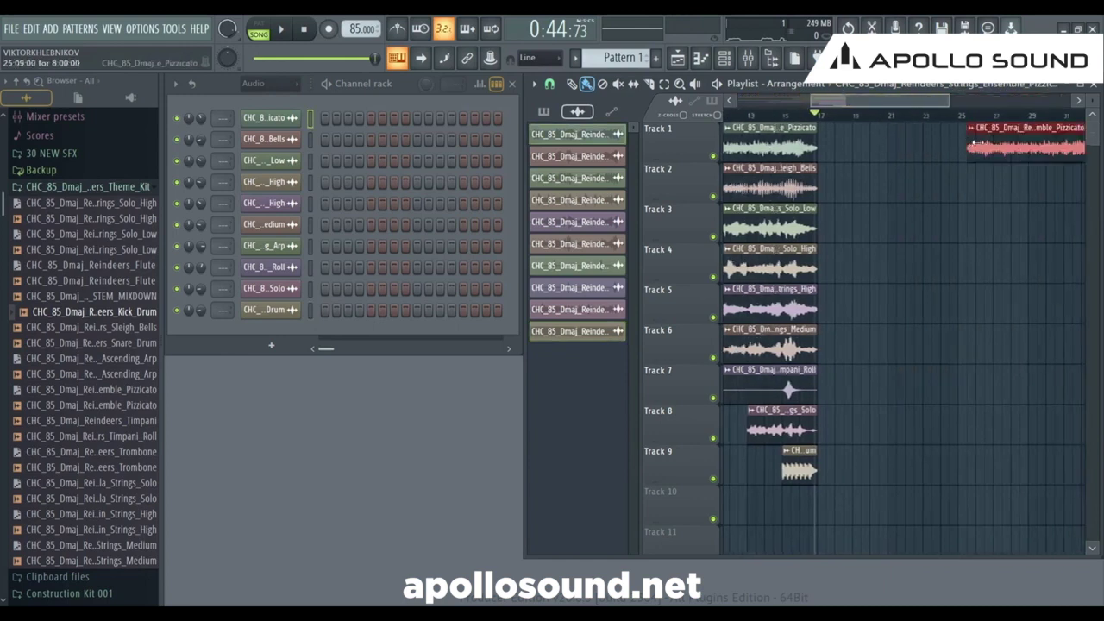
left_click_drag(973, 144, 819, 148)
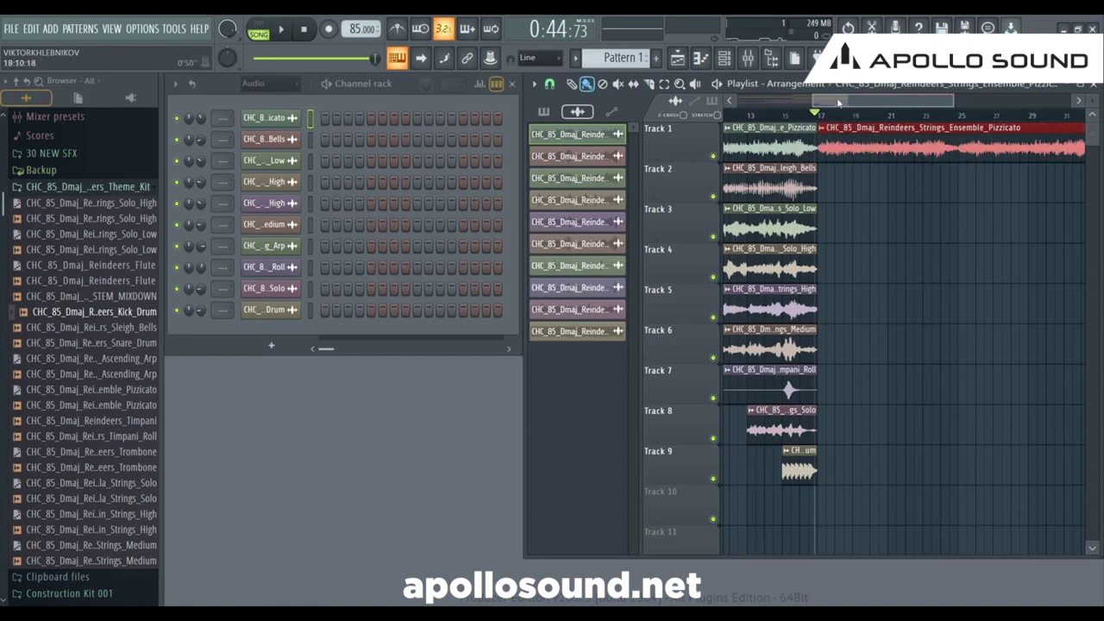
- Play the arrangement across the transition into the copied pizzicato clip at bar 17
left_click_drag(839, 101, 821, 102)
left_click(828, 115)
left_click(281, 29)
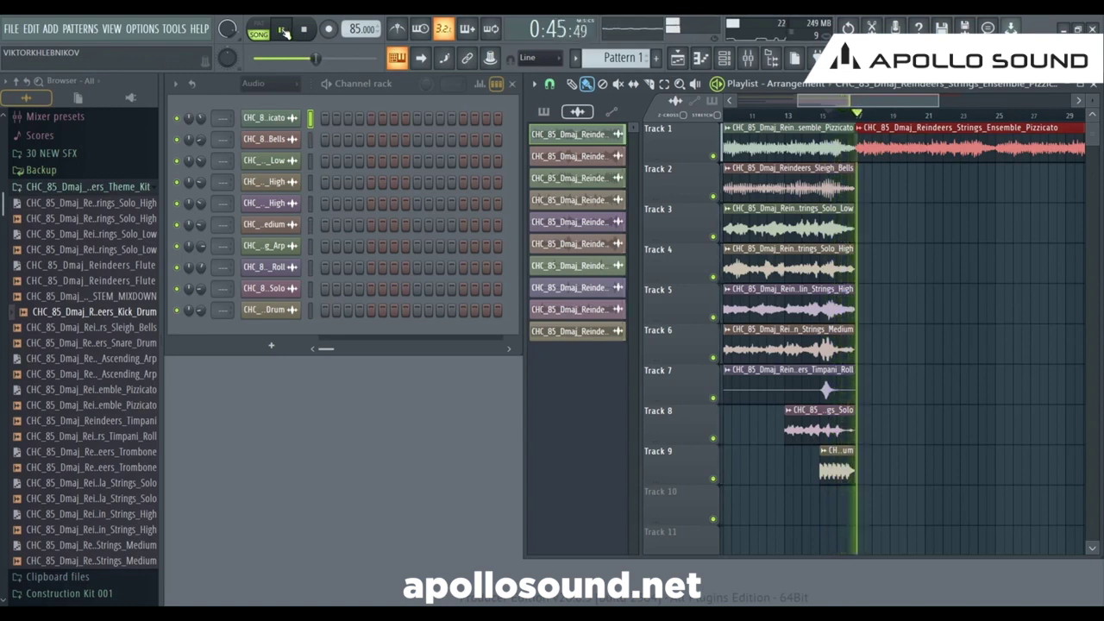
left_click(284, 32)
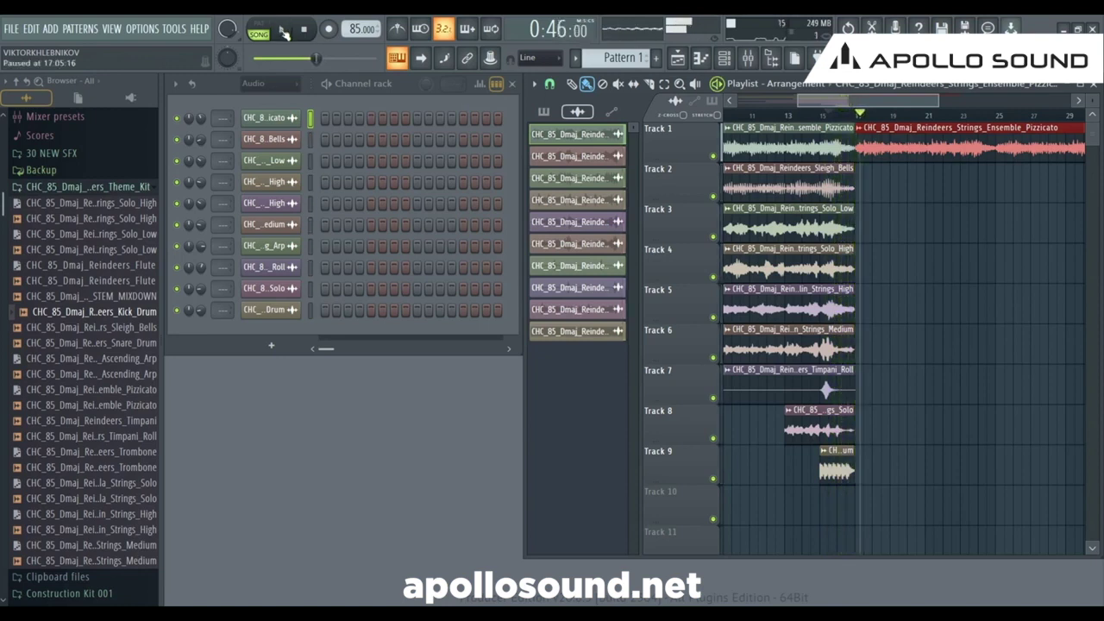
- Copy the high and medium violin clips on Tracks 5 and 6 to bar 17, extending the medium copy to the full loop
left_click(802, 303)
left_click(889, 304)
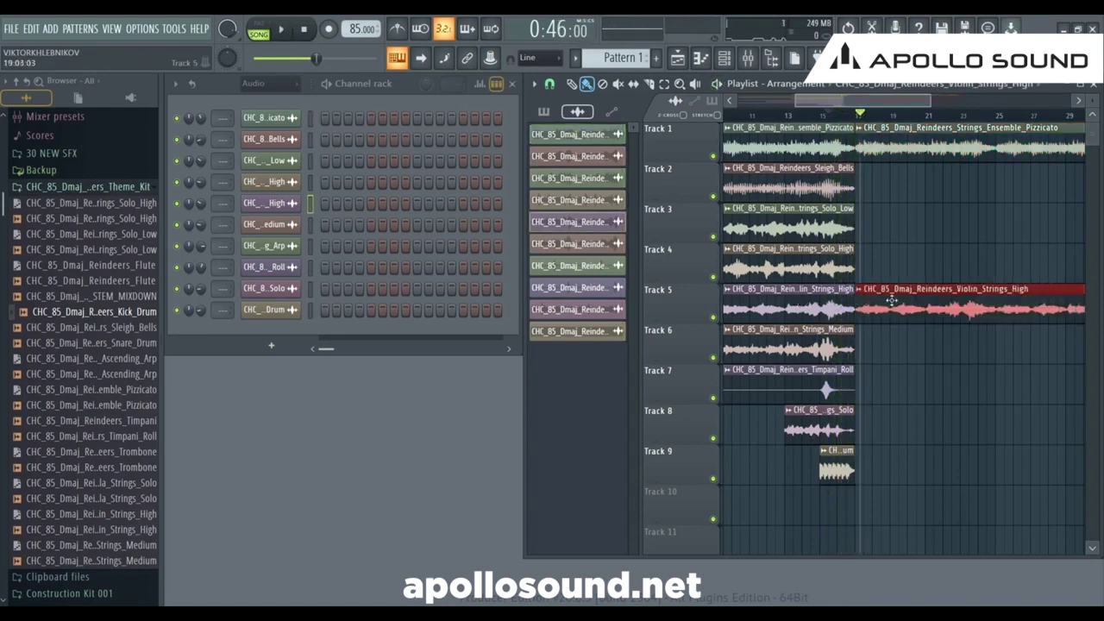
left_click(825, 347)
left_click_drag(926, 348, 873, 345)
left_click_drag(862, 102, 917, 106)
left_click_drag(822, 351, 896, 350)
left_click_drag(810, 351, 745, 352)
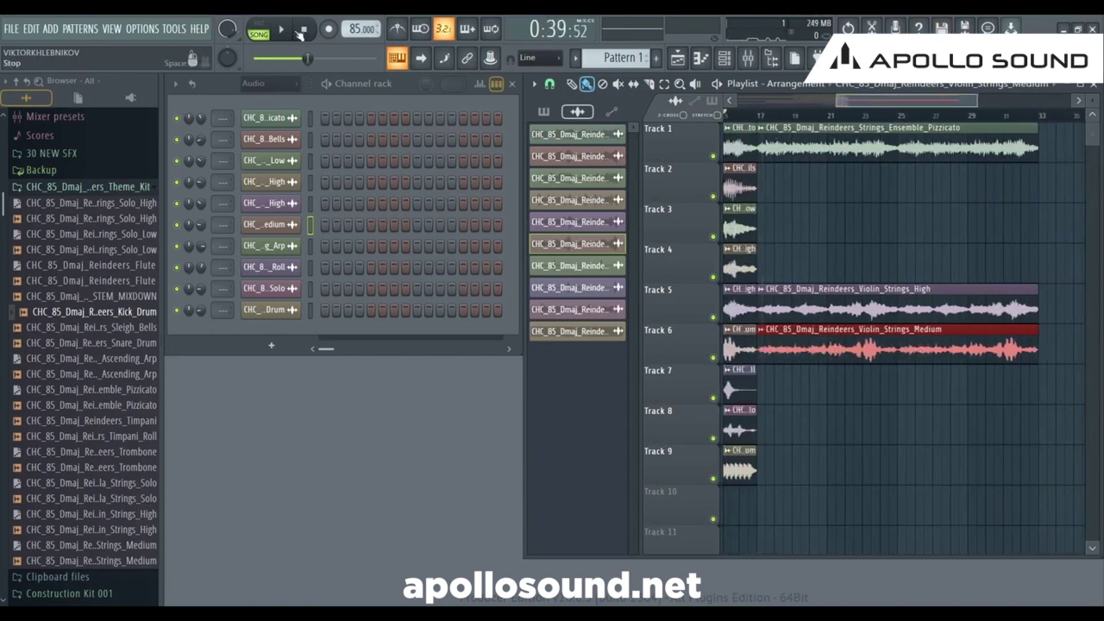
- Copy the Reindeers_Sleigh_Bells clip to bar 17 on Track 2 and play the transition
left_click(285, 30)
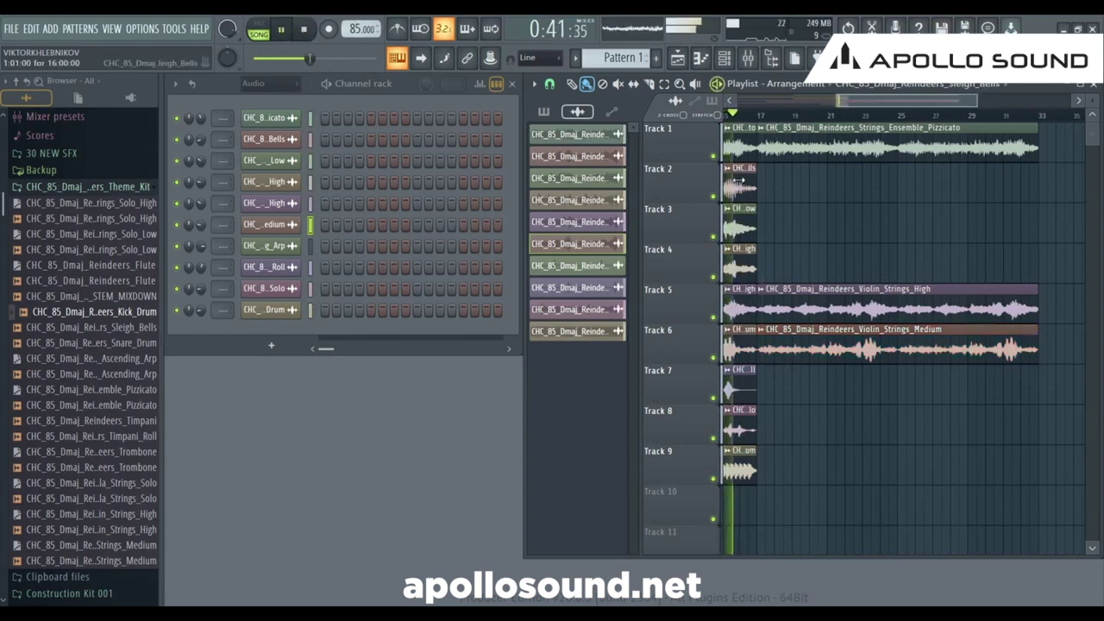
left_click_drag(836, 186, 808, 185)
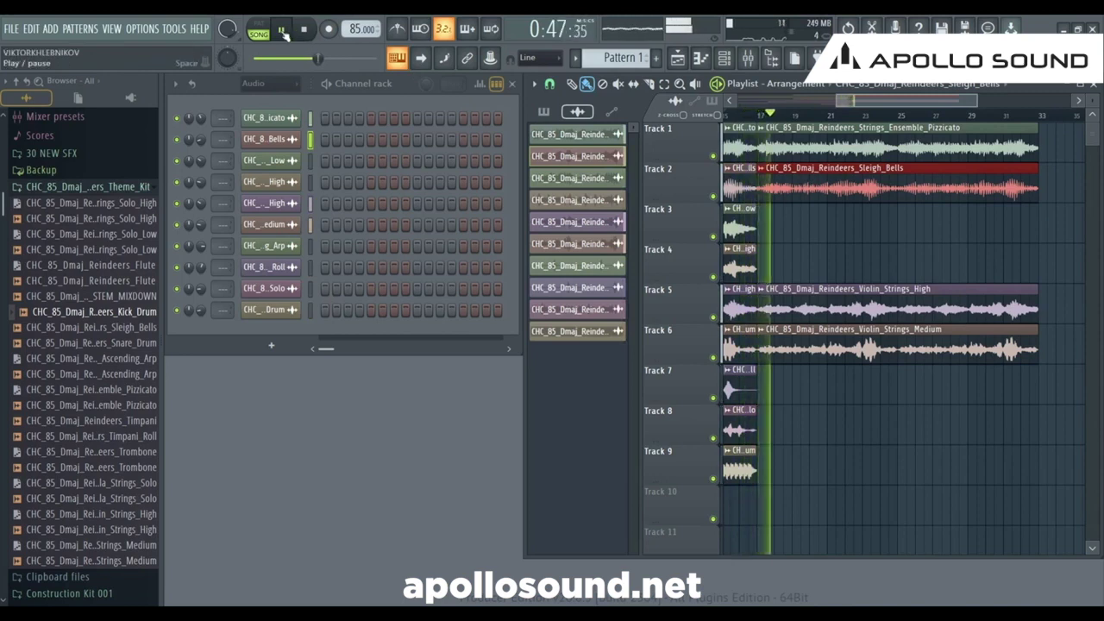
left_click(283, 31)
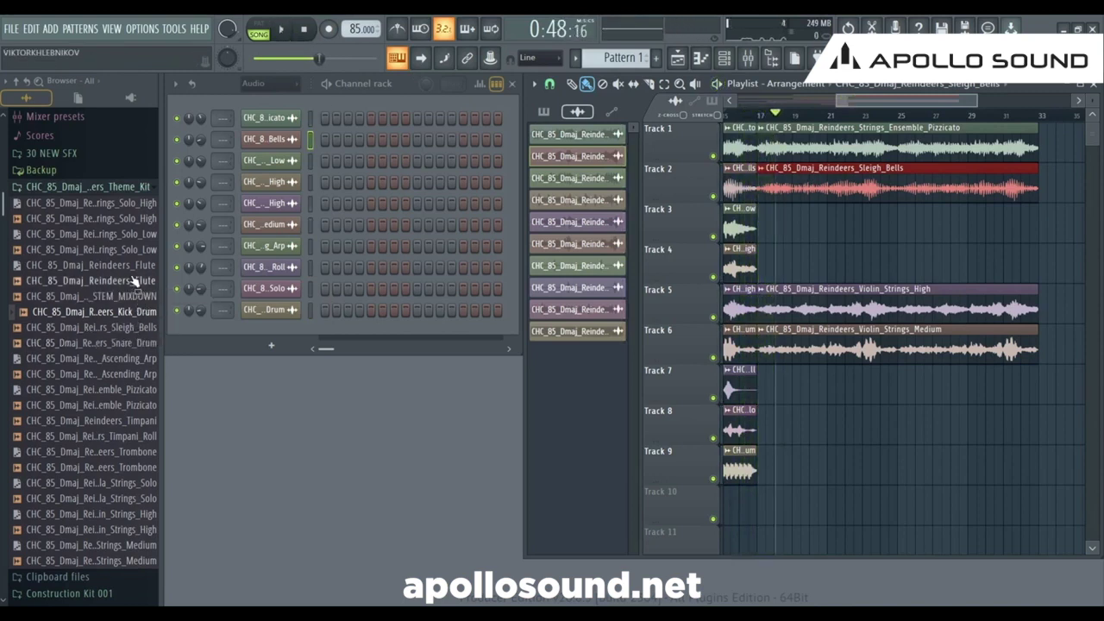
- Add the Reindeers_Flute loop to Track 3 at bar 17 and play the new section
left_click_drag(123, 284, 804, 231)
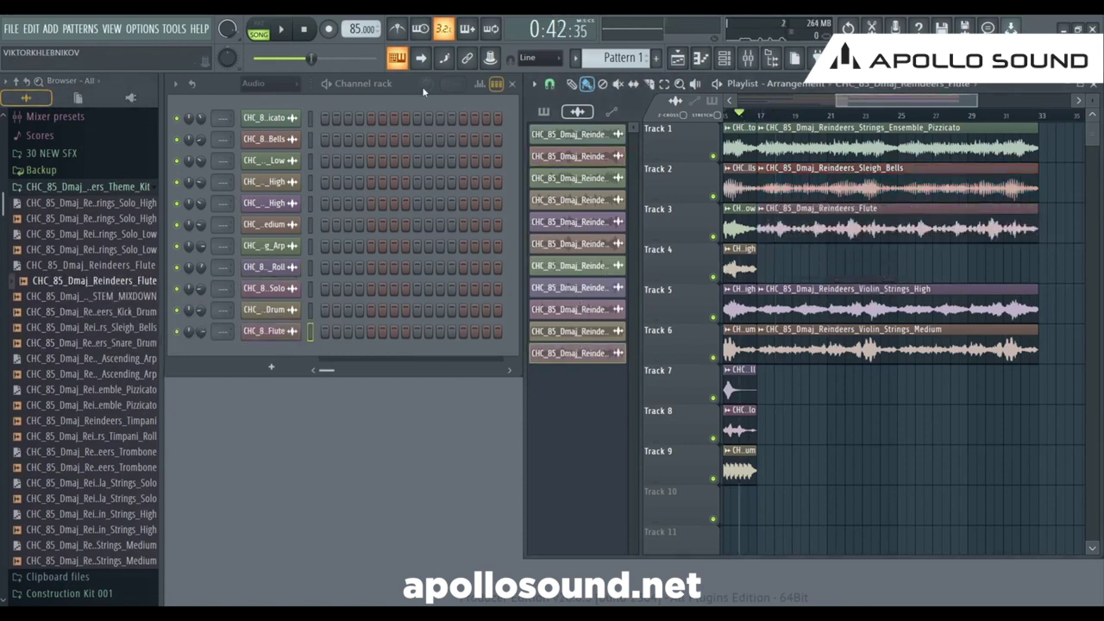
left_click(281, 29)
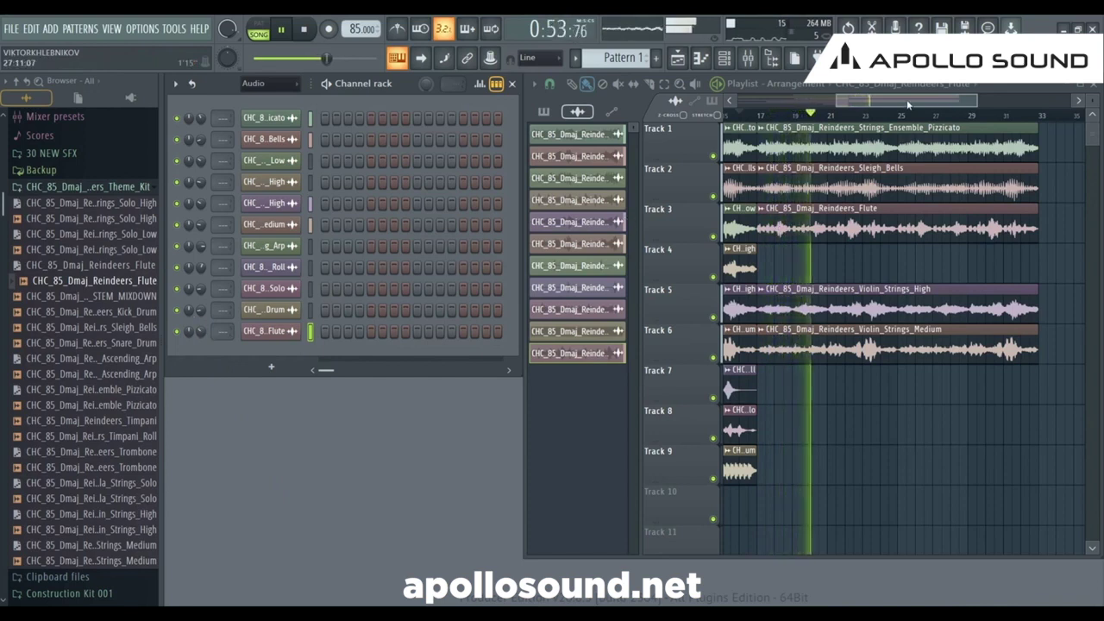
key("space")
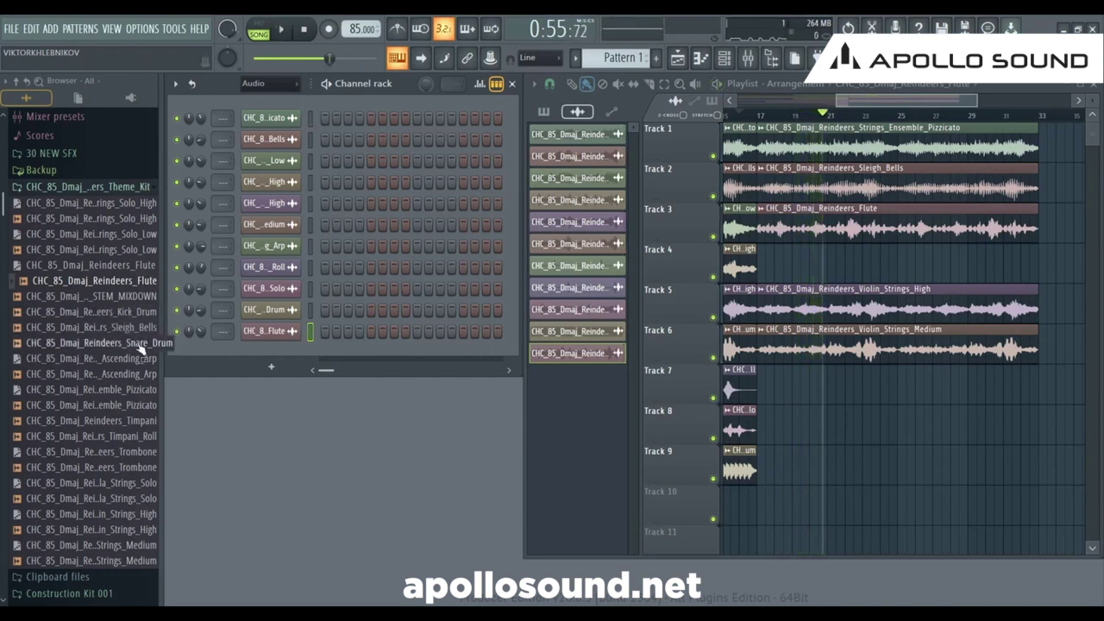
- Add the Reindeers_Strings_Ascending_Arp loop to Track 4 at bar 17 and play from around bar 19
left_click_drag(140, 380, 819, 250)
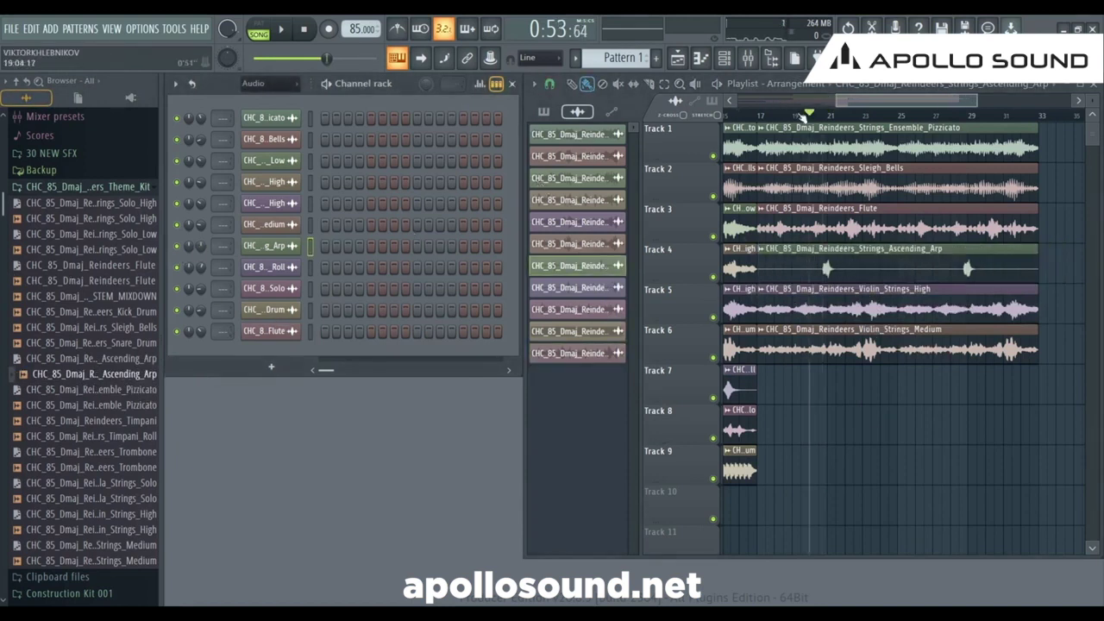
left_click(795, 114)
left_click(284, 28)
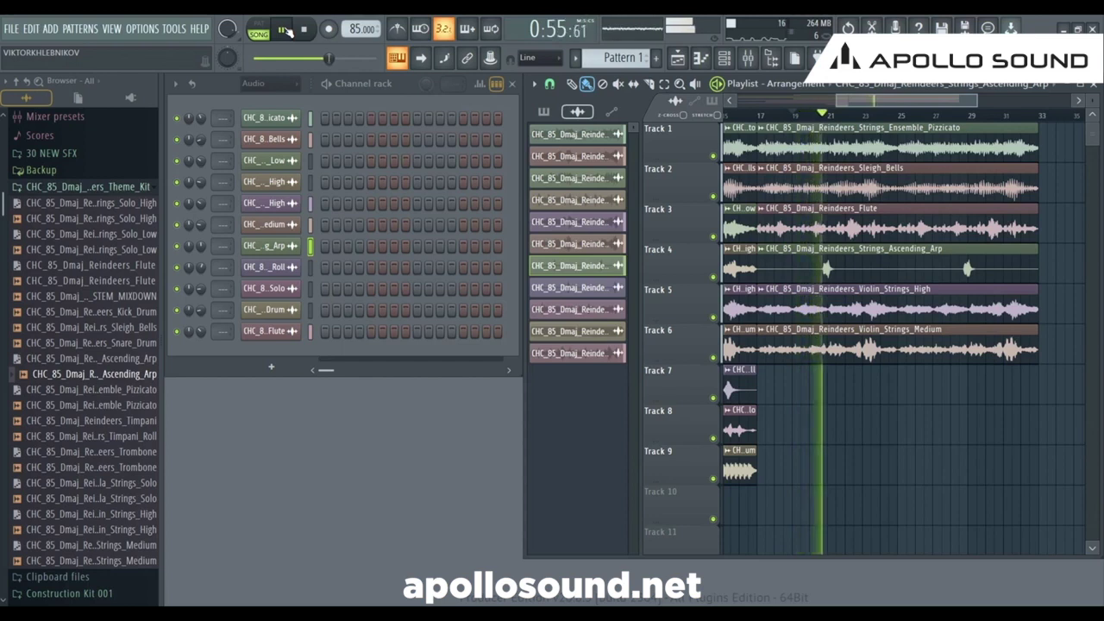
- Replay the second section from around bar 20 to hear the ascending strings arp enter
key("space")
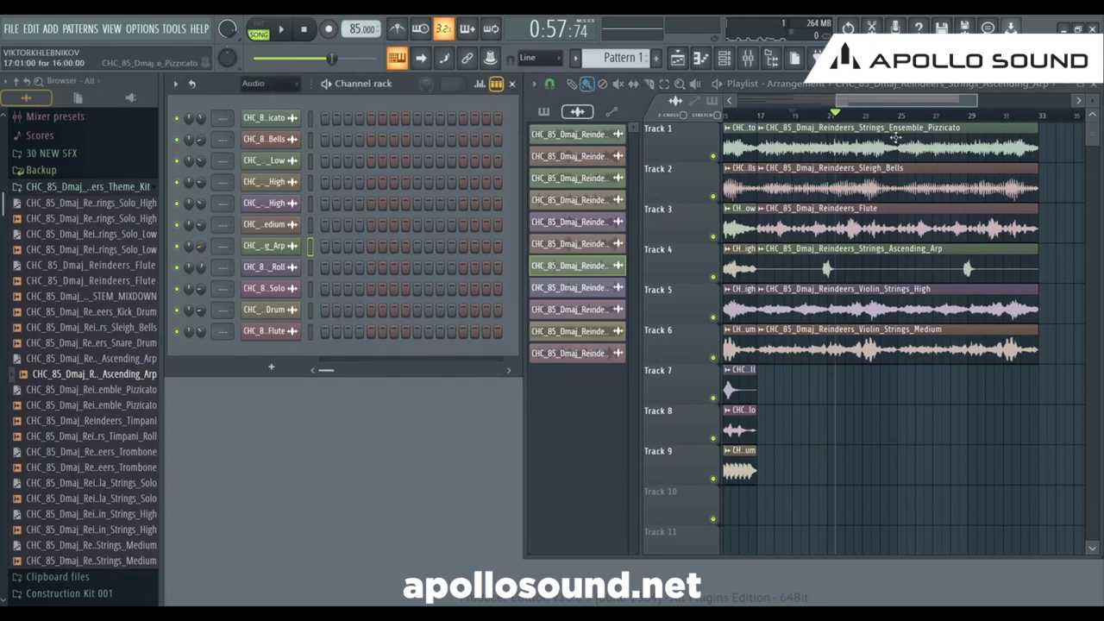
left_click(810, 116)
left_click(283, 30)
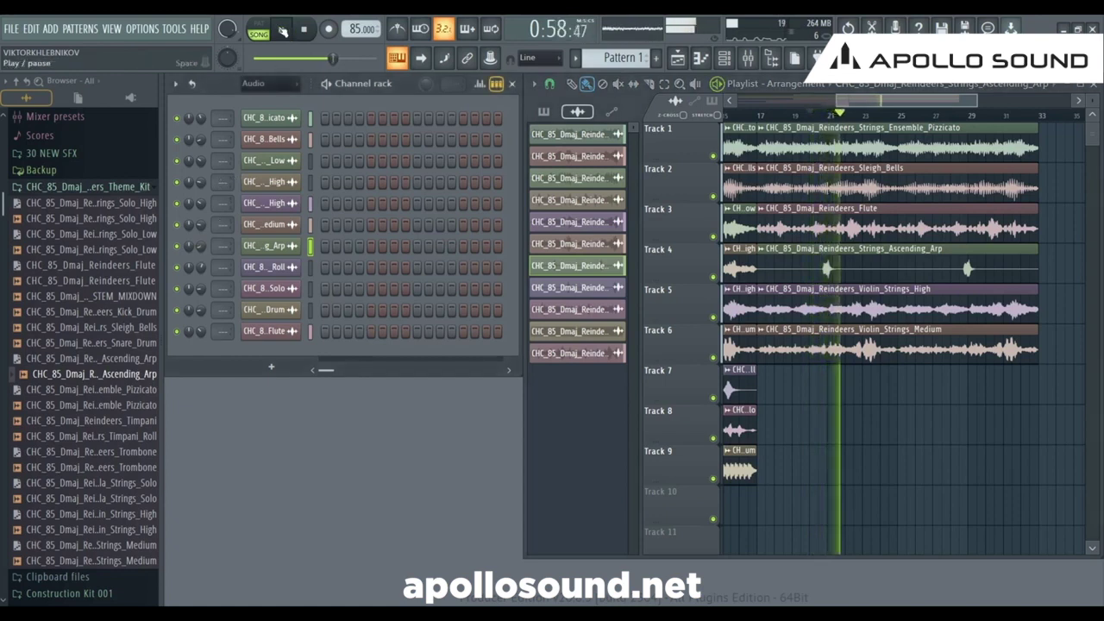
key("space")
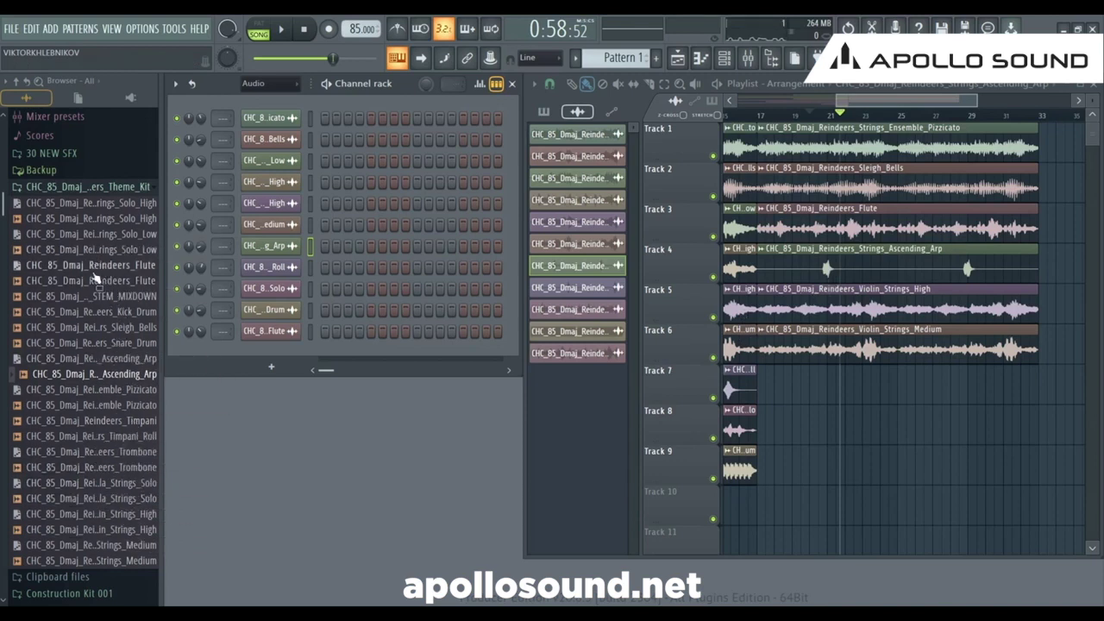
- Add the Reindeers_Cello_Strings_Solo_Low loop to Track 7 spanning bars 21 to 33 and play its entry
left_click_drag(95, 249, 812, 390)
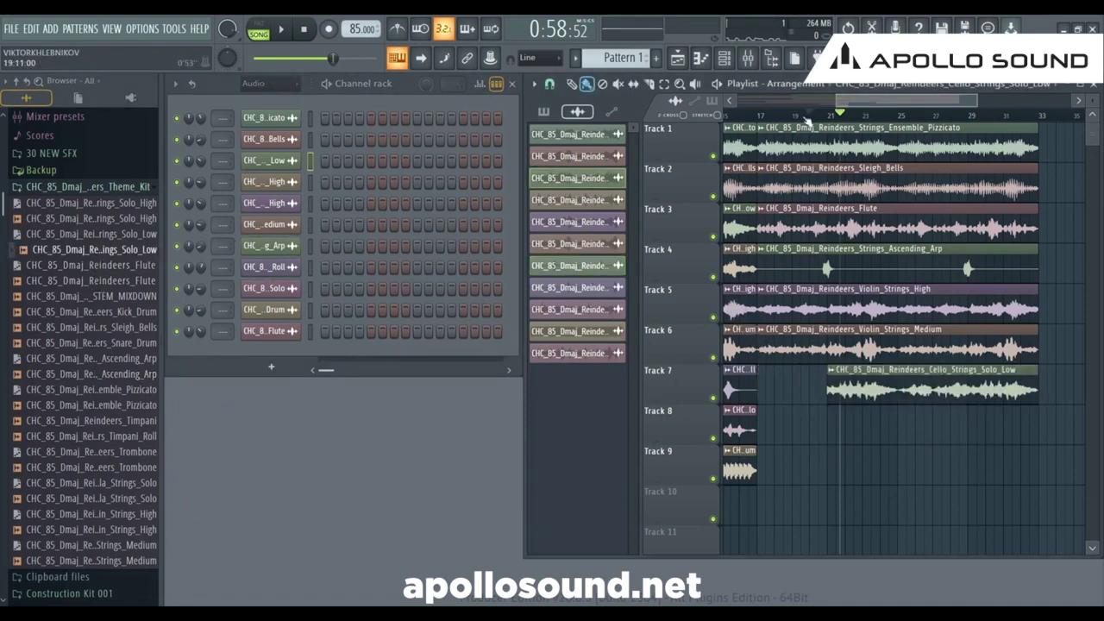
left_click(806, 119)
key("space")
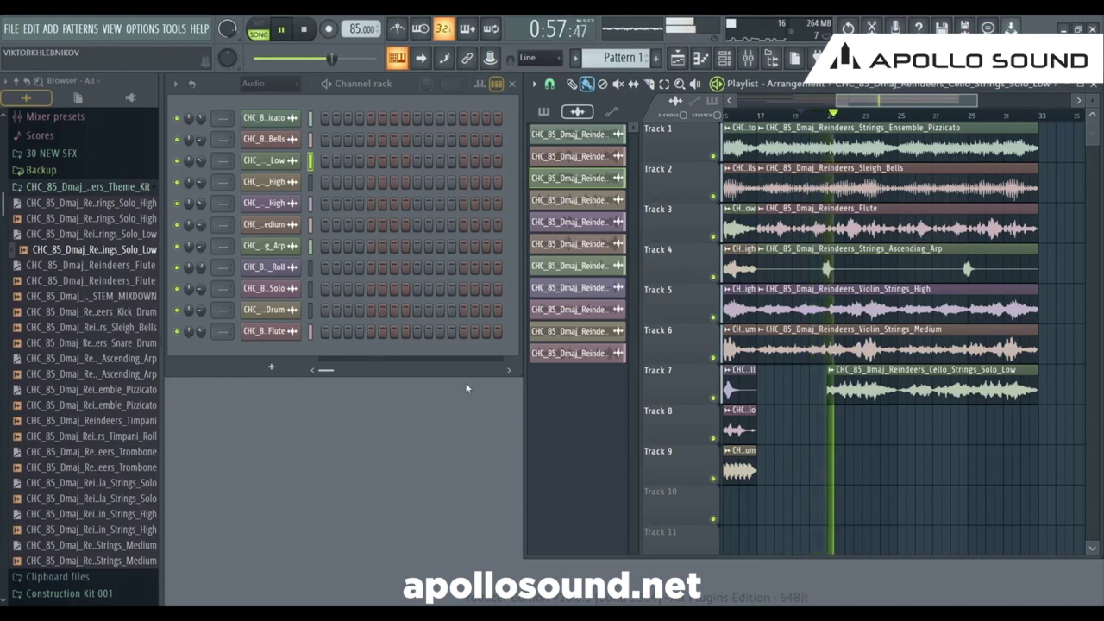
left_click_drag(866, 102, 874, 101)
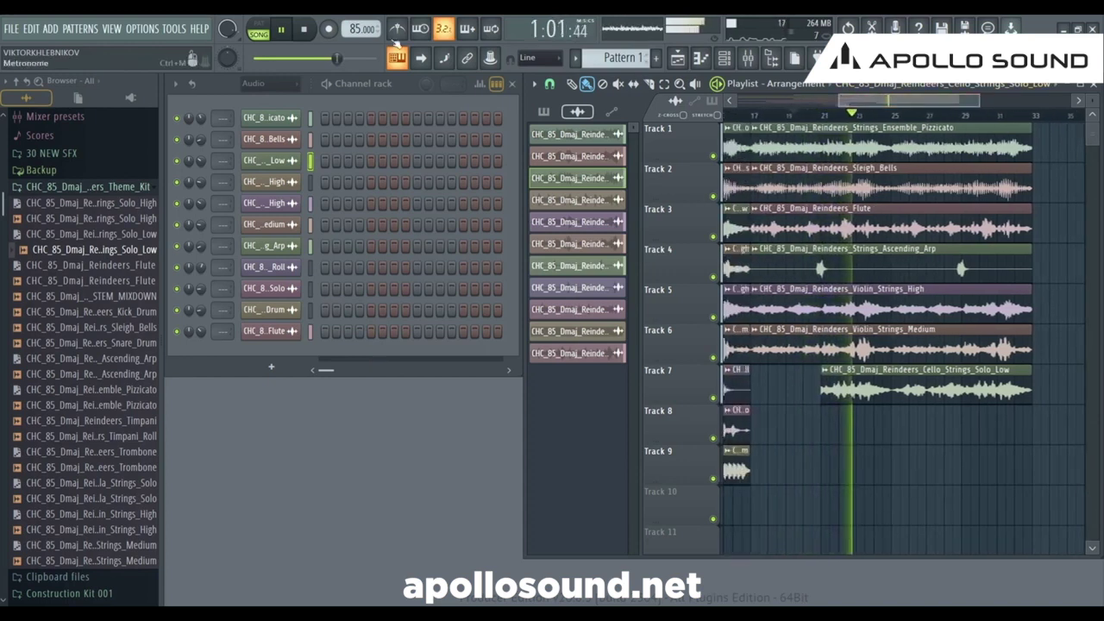
left_click(283, 31)
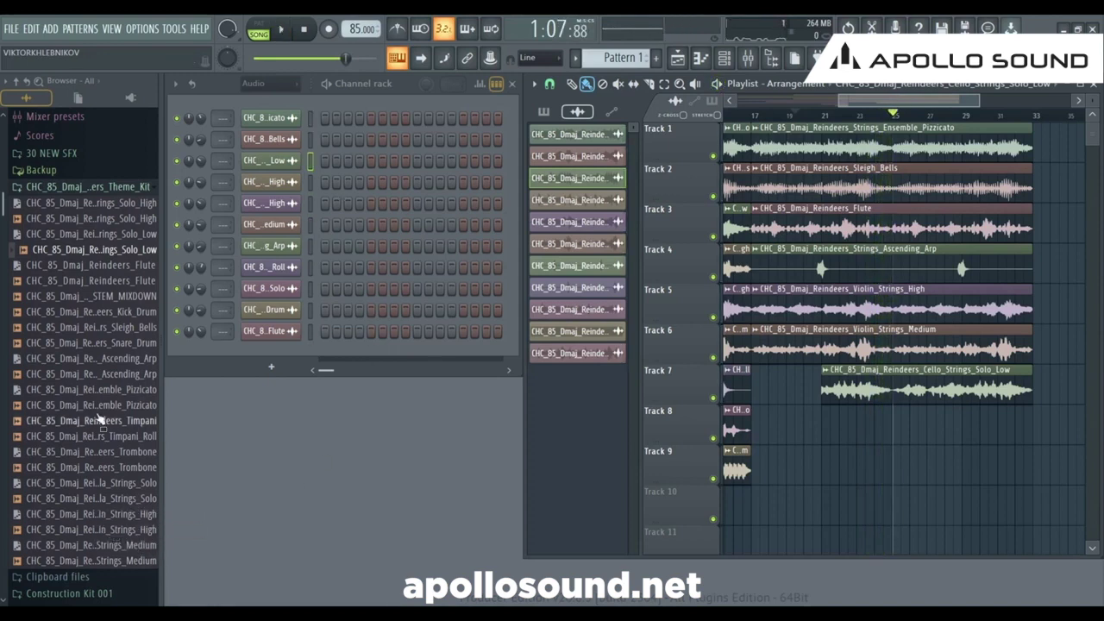
- Add the Reindeers_Cello_Strings_Solo_High loop to Track 8, trim its start to bar 25, and set the playhead just before bar 17
left_click_drag(95, 223, 853, 437)
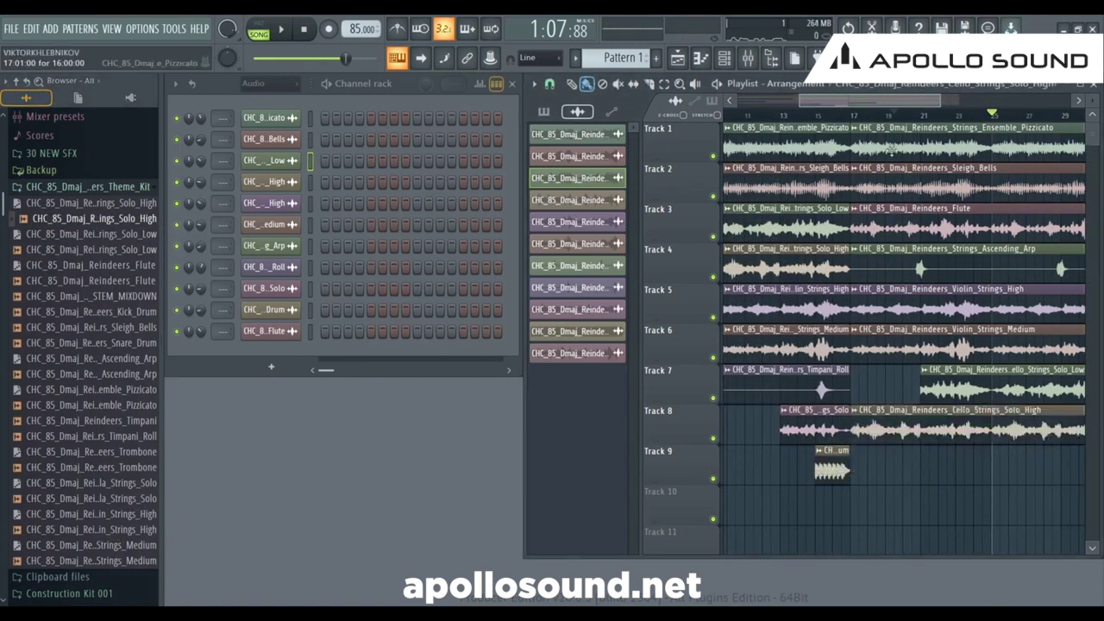
left_click_drag(887, 102, 934, 102)
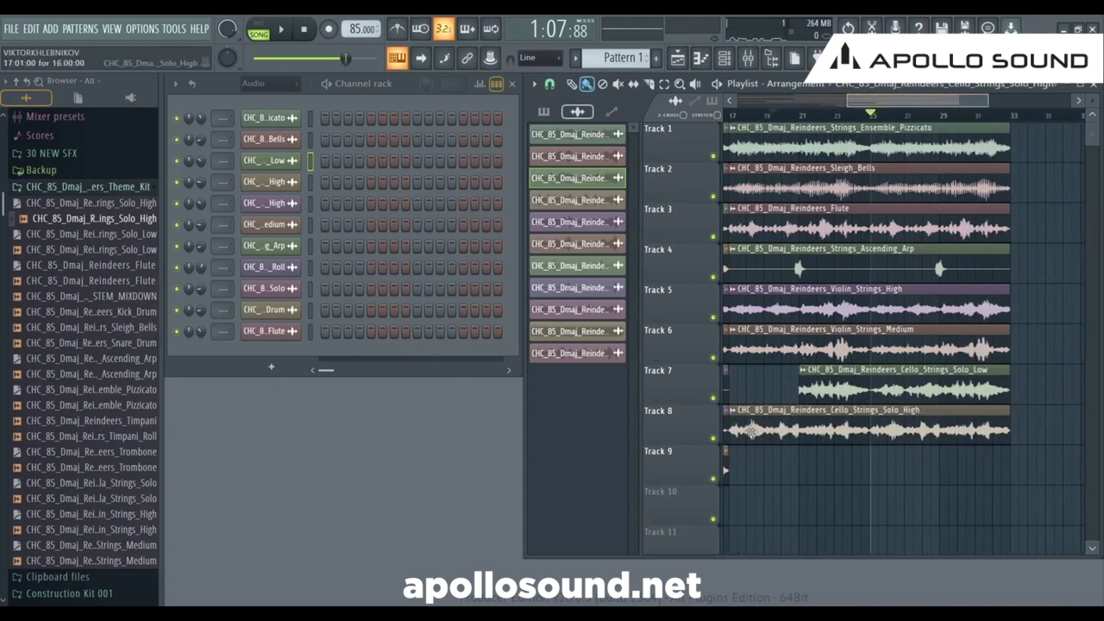
left_click_drag(726, 431, 891, 437)
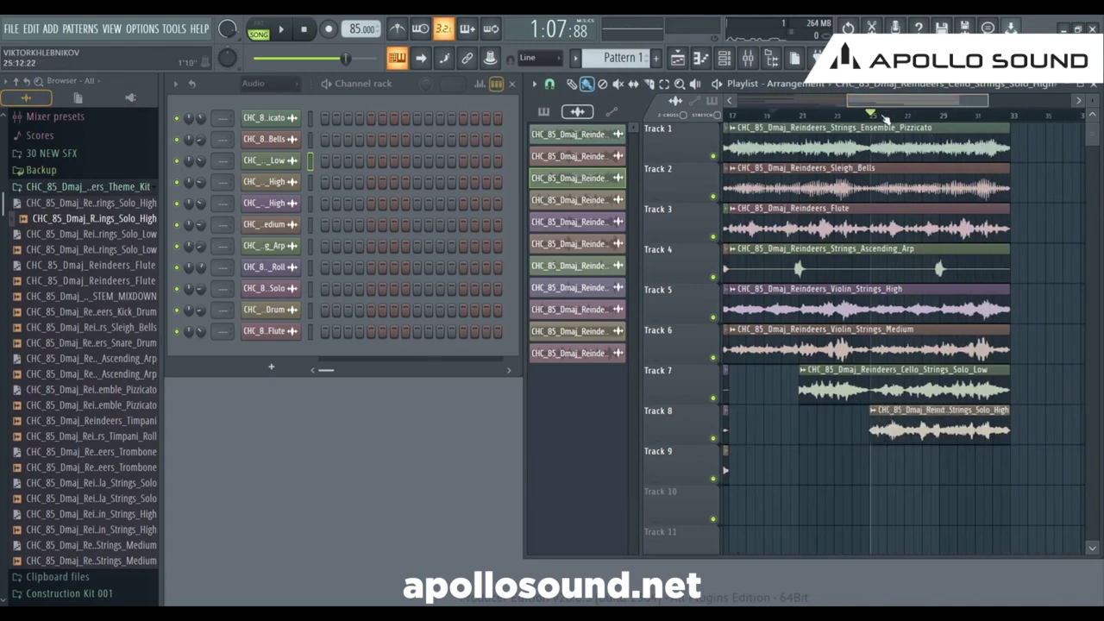
left_click_drag(891, 102, 876, 101)
left_click(753, 114)
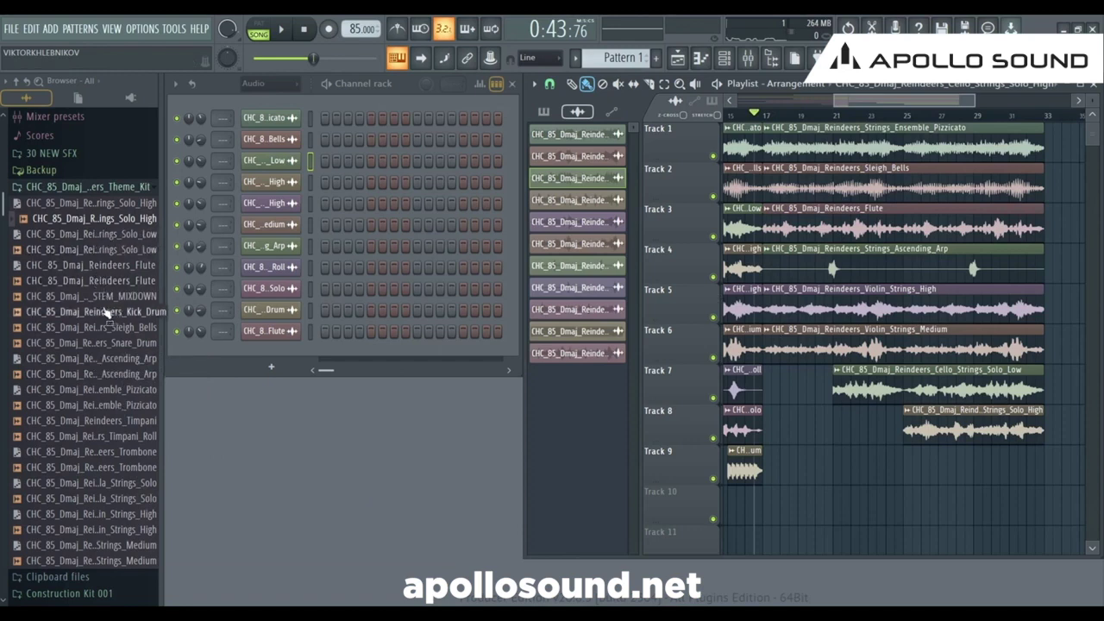
- Add Reindeers_Kick_Drum to Track 9 at bar 29 and Reindeers_Snare_Drum to Track 10 at bar 25, lowering the snare's channel volume
left_click_drag(105, 311, 959, 452)
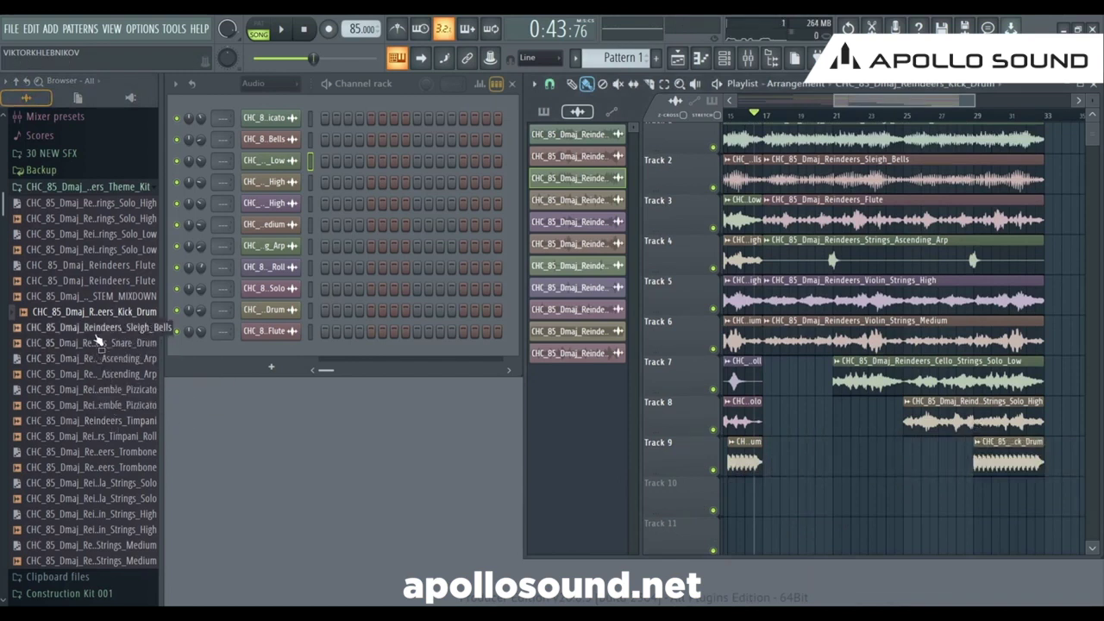
left_click_drag(98, 342, 894, 500)
left_click_drag(201, 356, 202, 405)
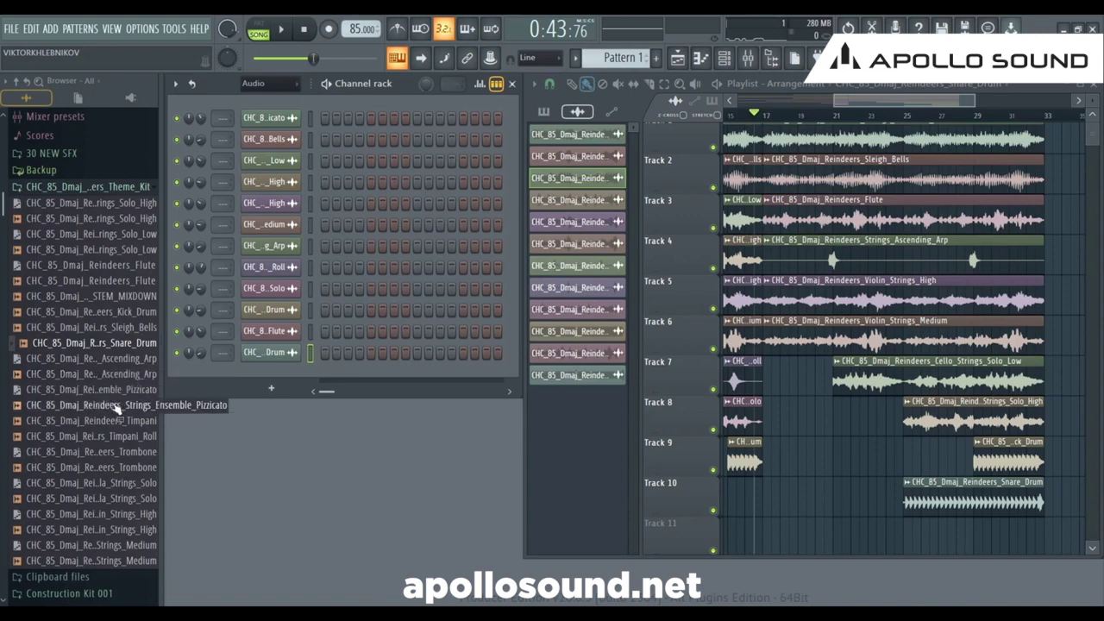
- Add Reindeers_Timpani to Track 11 at bar 25 and Reindeers_Timpani_Roll to Track 12 at bar 17, lowering the Timpani channel volume
left_click_drag(110, 418, 878, 490)
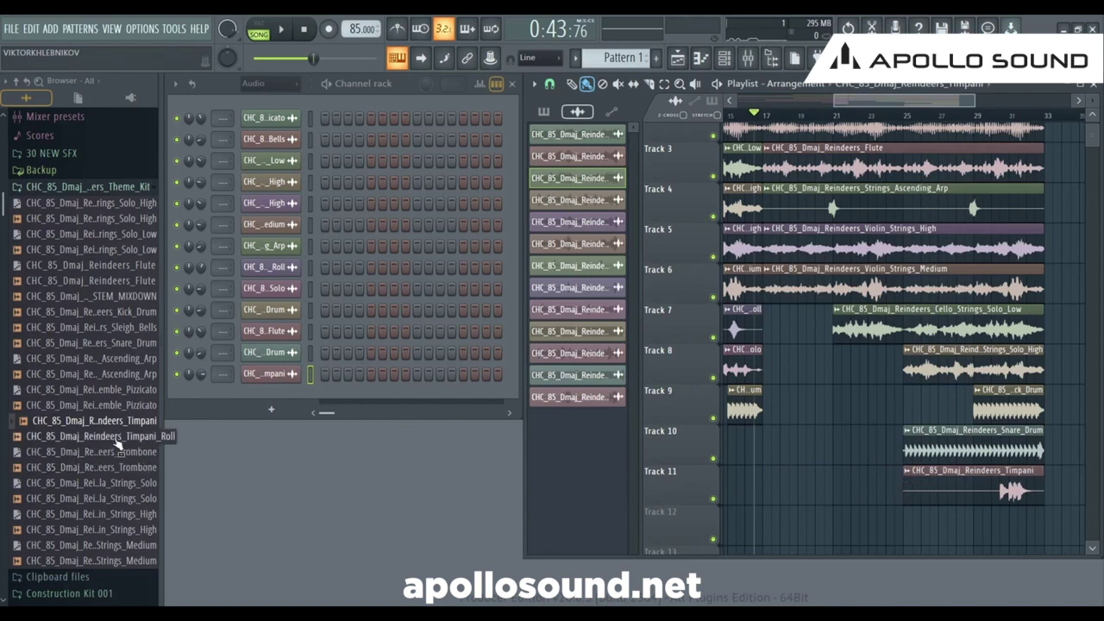
left_click_drag(114, 437, 761, 528)
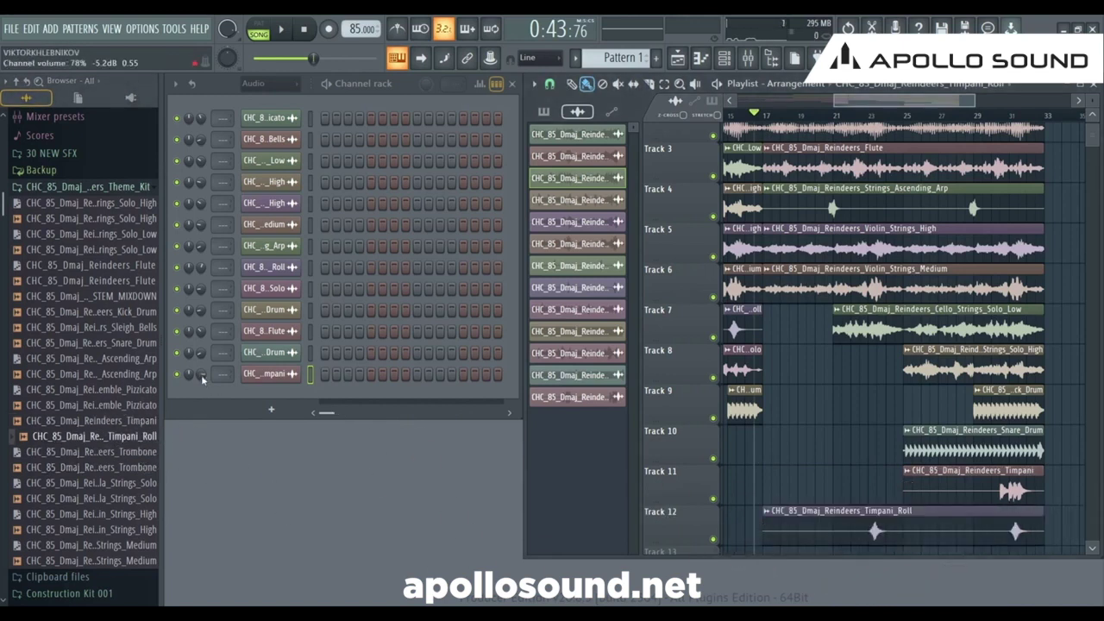
left_click_drag(202, 379, 205, 390)
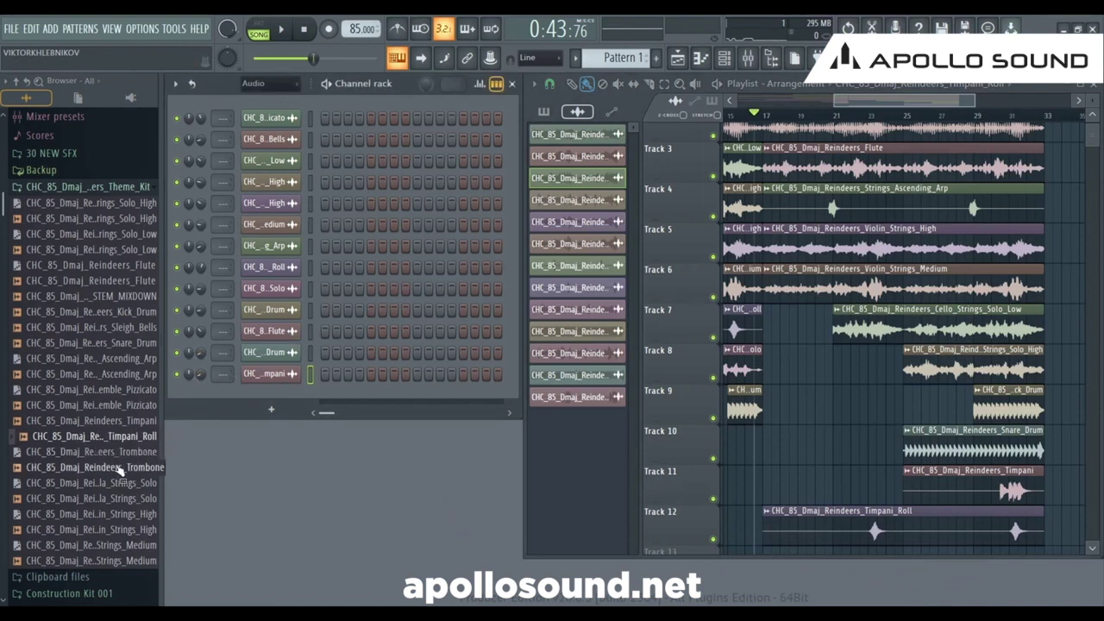
- Add the Reindeers_Trombone loop to Track 13 and the Reindeers_Viola_Strings_Solo loop to Track 14, both at bar 17
left_click_drag(121, 468, 764, 480)
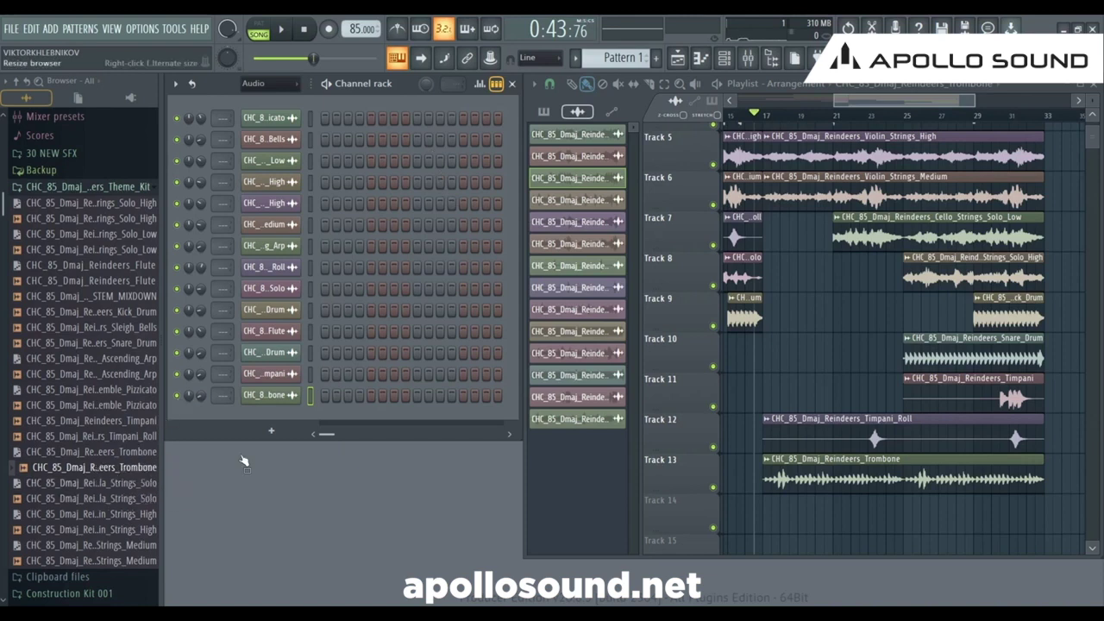
scroll(811, 357, "up", 4)
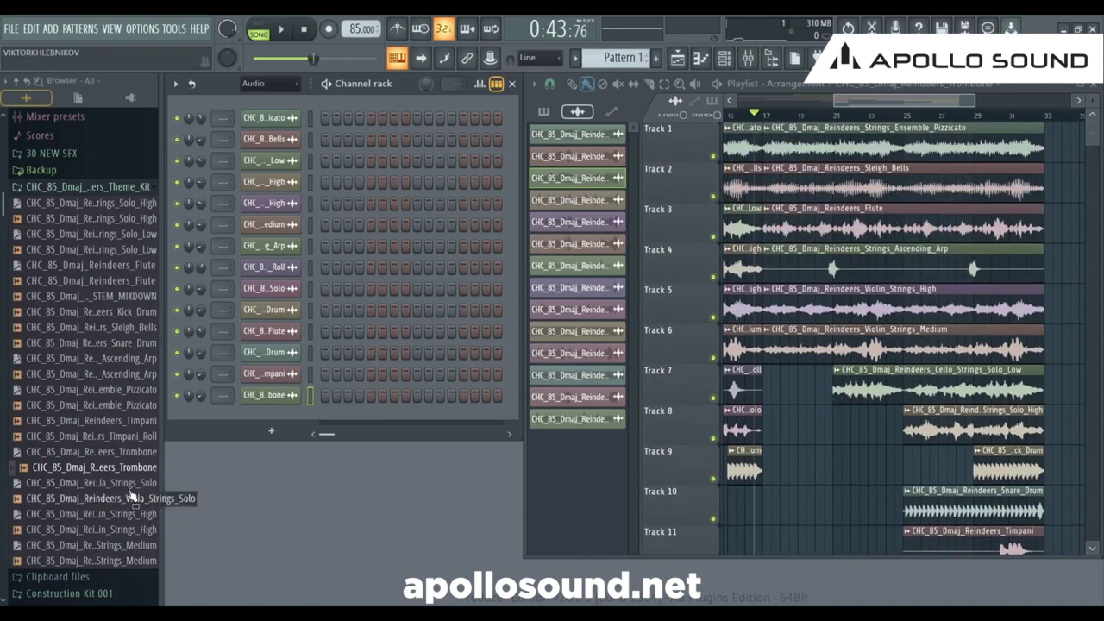
scroll(721, 446, "down", 5)
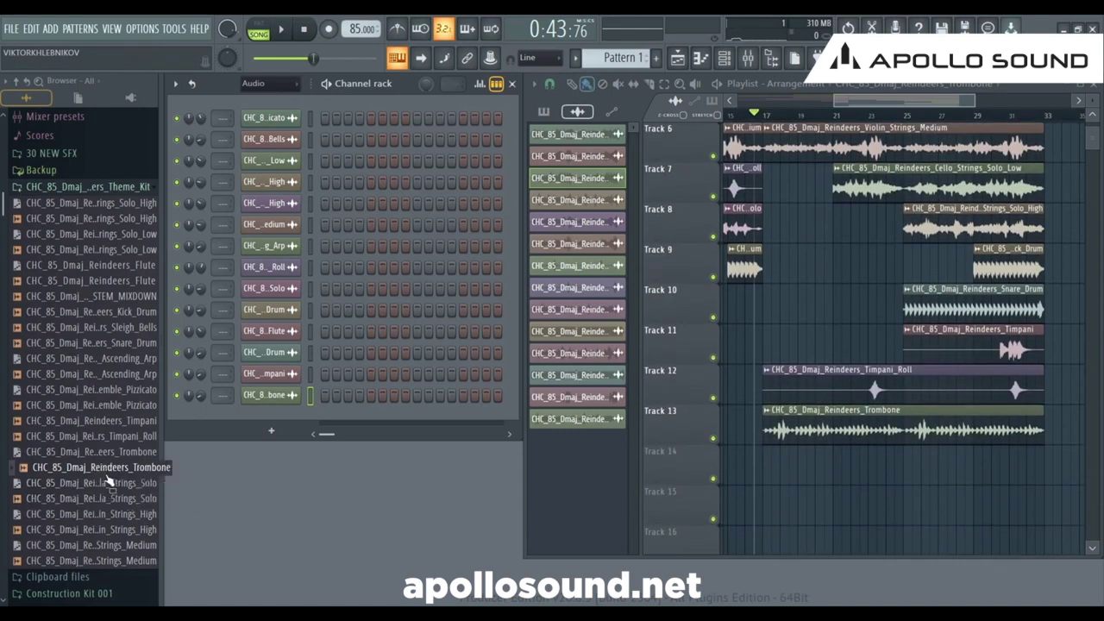
left_click_drag(110, 489, 774, 472)
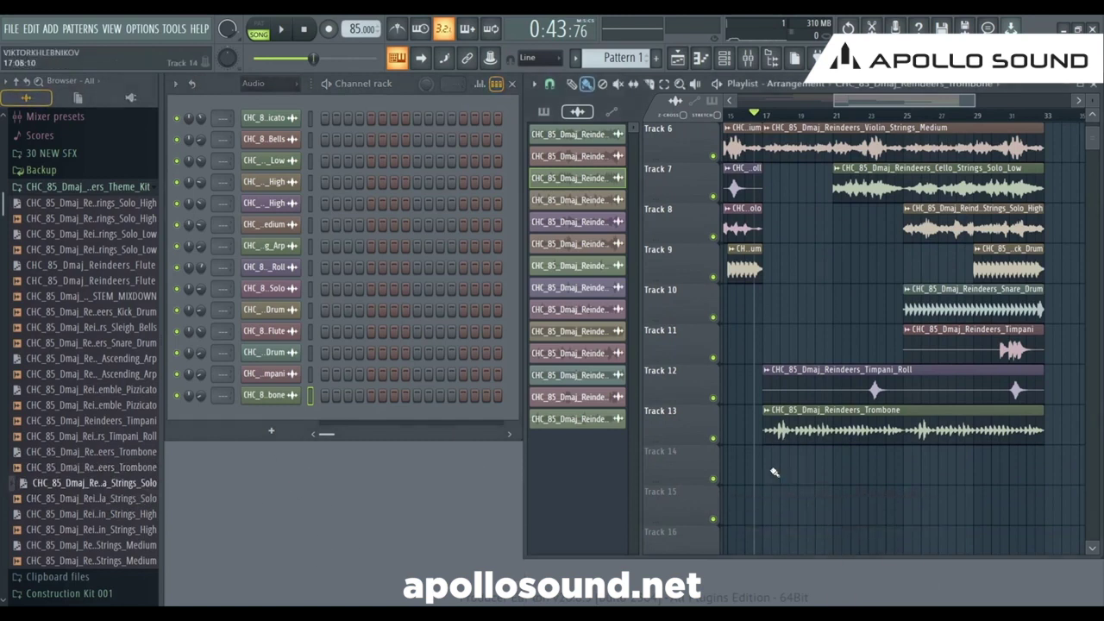
scroll(811, 457, "up", 4)
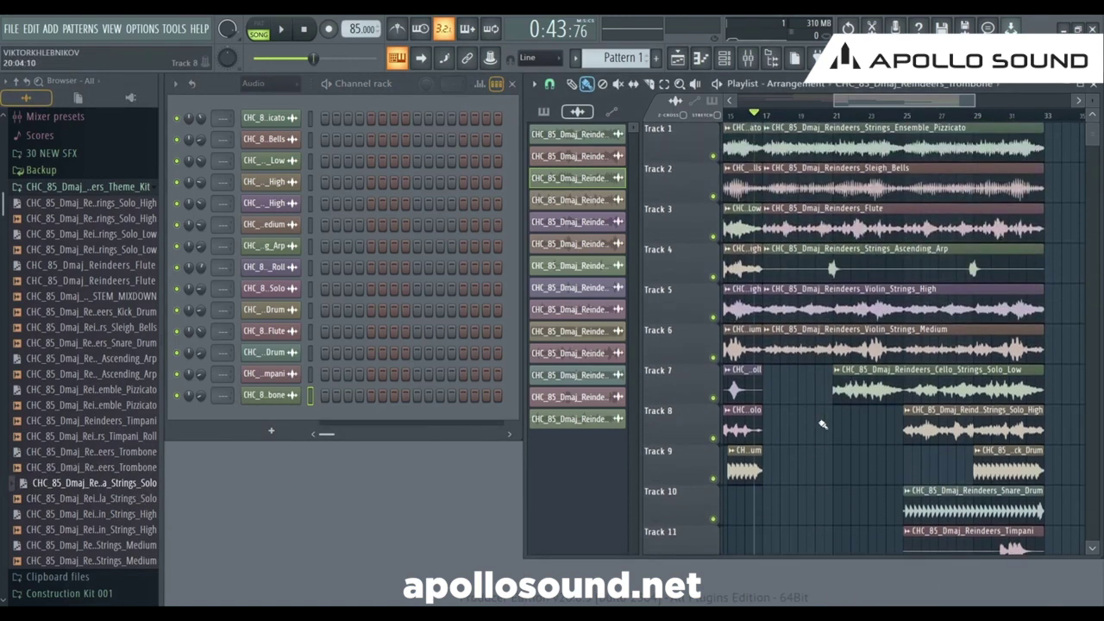
scroll(822, 423, "down", 4)
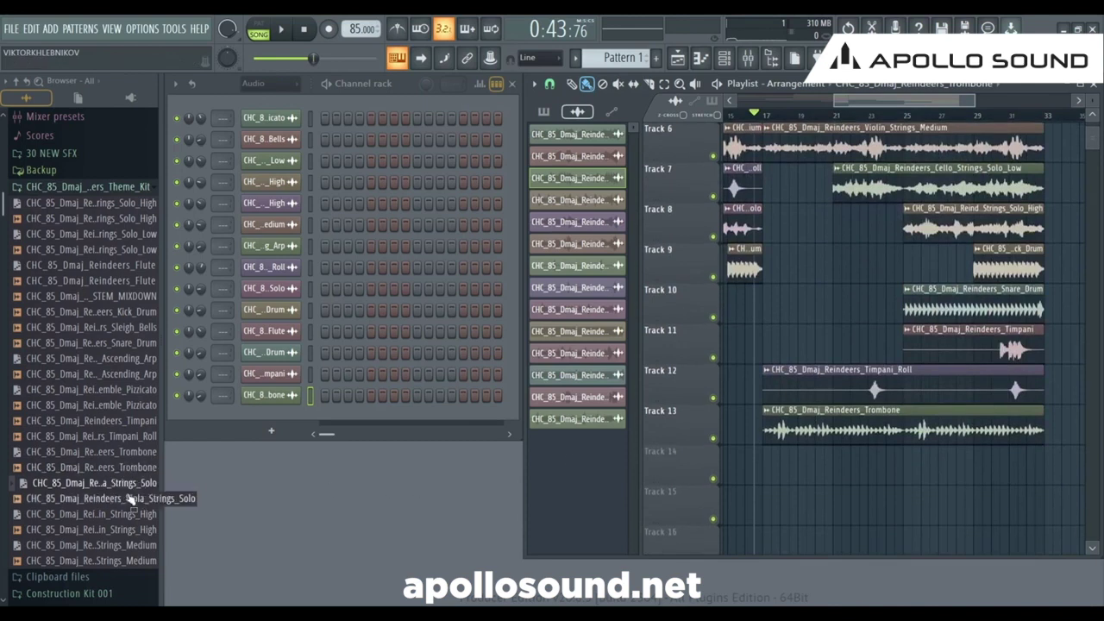
left_click_drag(123, 505, 764, 471)
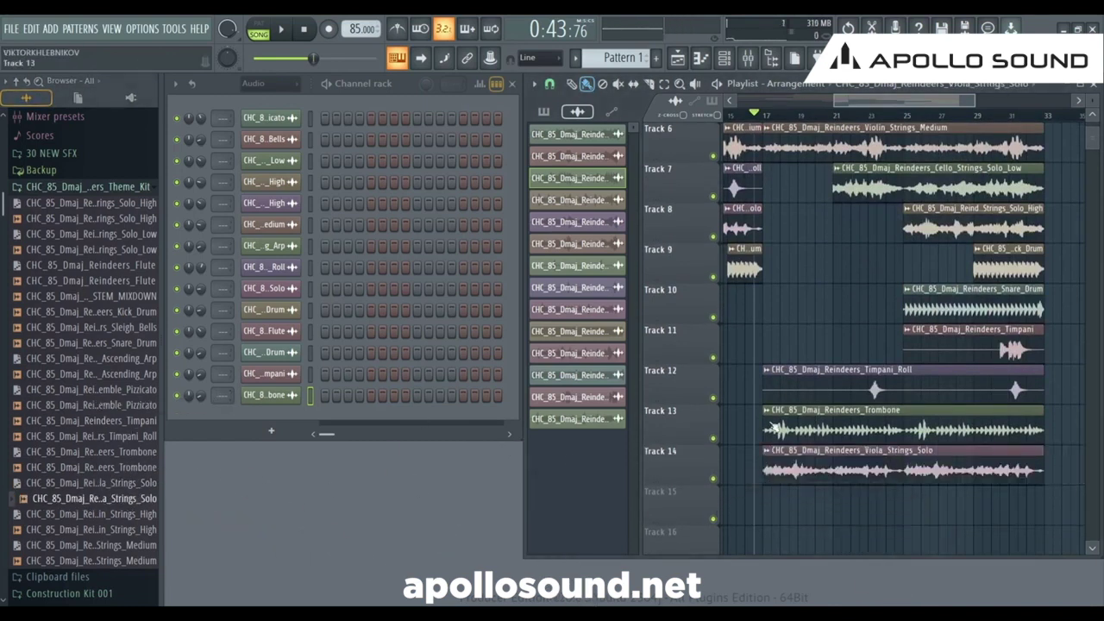
- Play the full arrangement through to its end at bar 33 with all 14 tracks in view
left_click(282, 29)
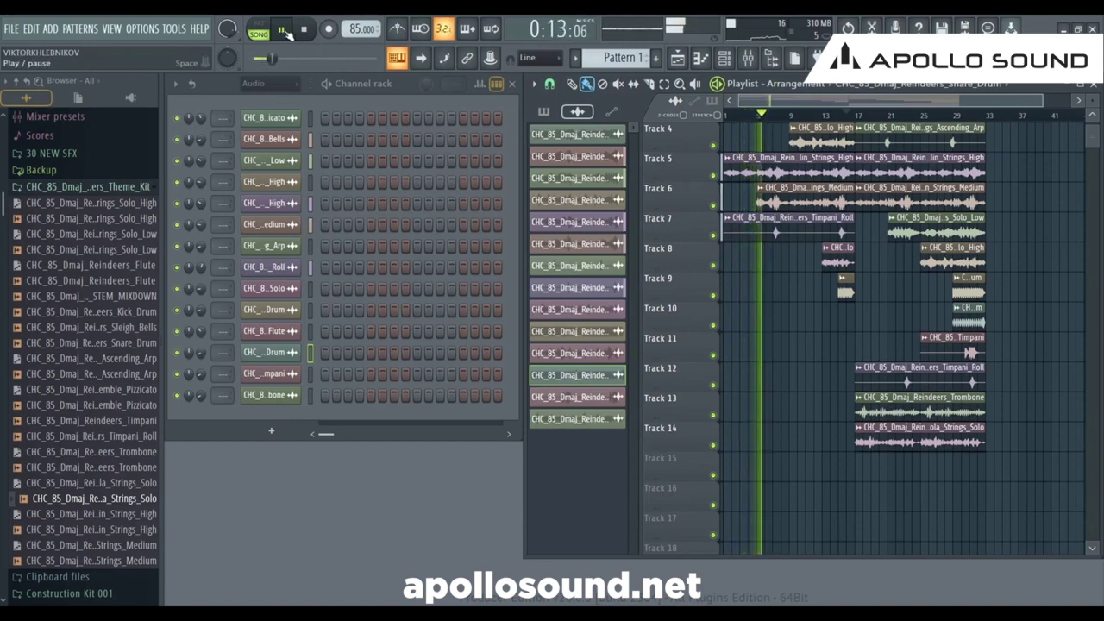
scroll(1047, 172, "up", 2)
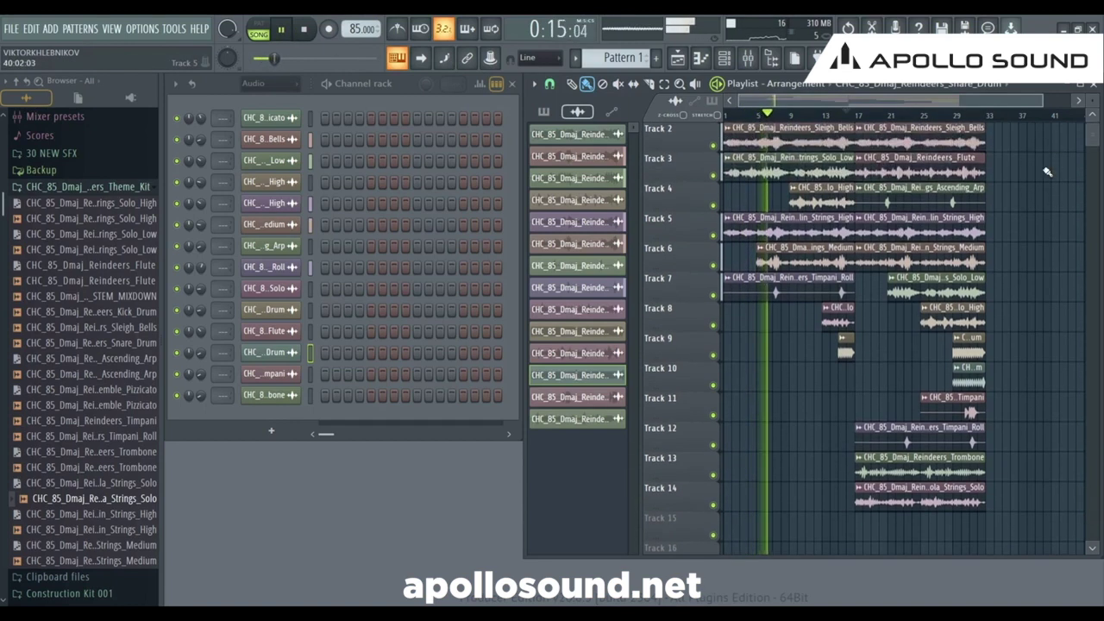
scroll(1047, 173, "up", 1)
scroll(1047, 172, "down", 2, "alt")
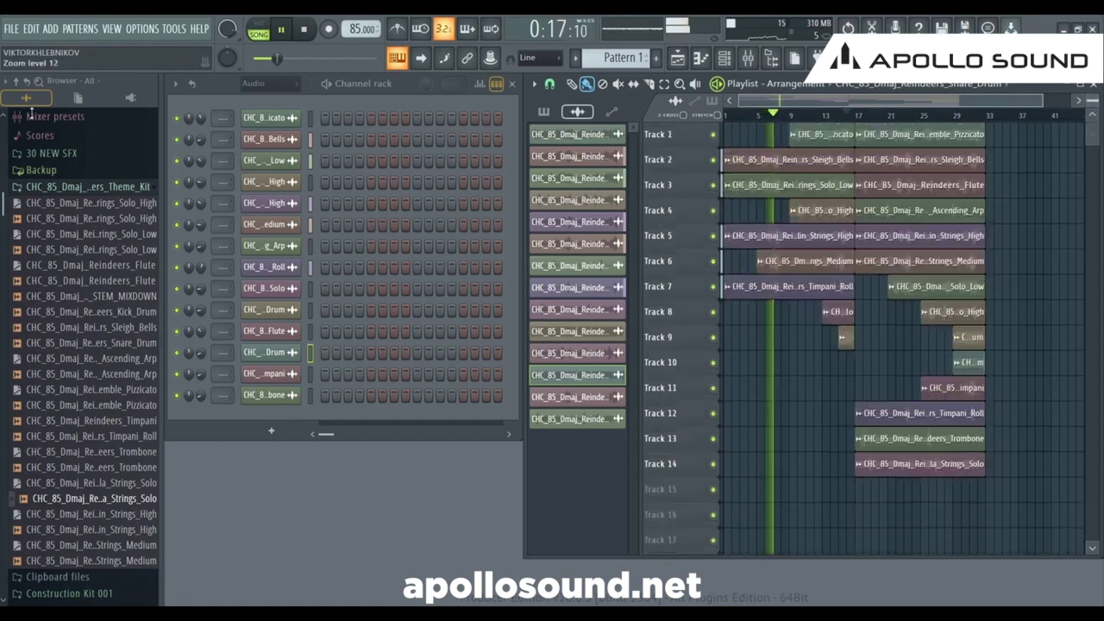
scroll(26, 96, "up", 1, "alt")
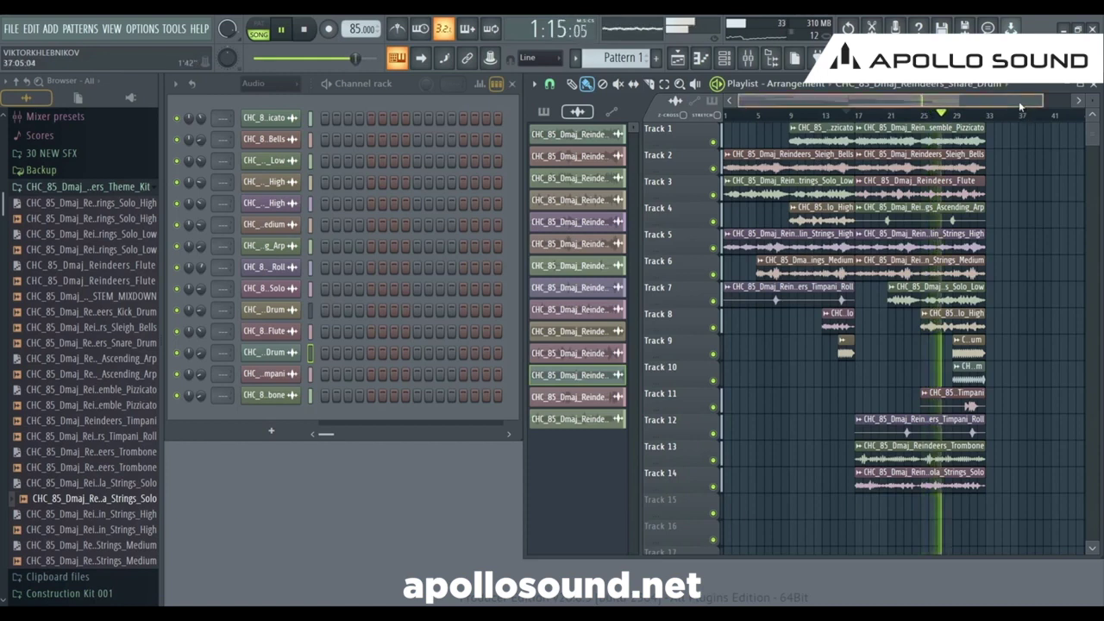
left_click_drag(1019, 101, 1044, 103)
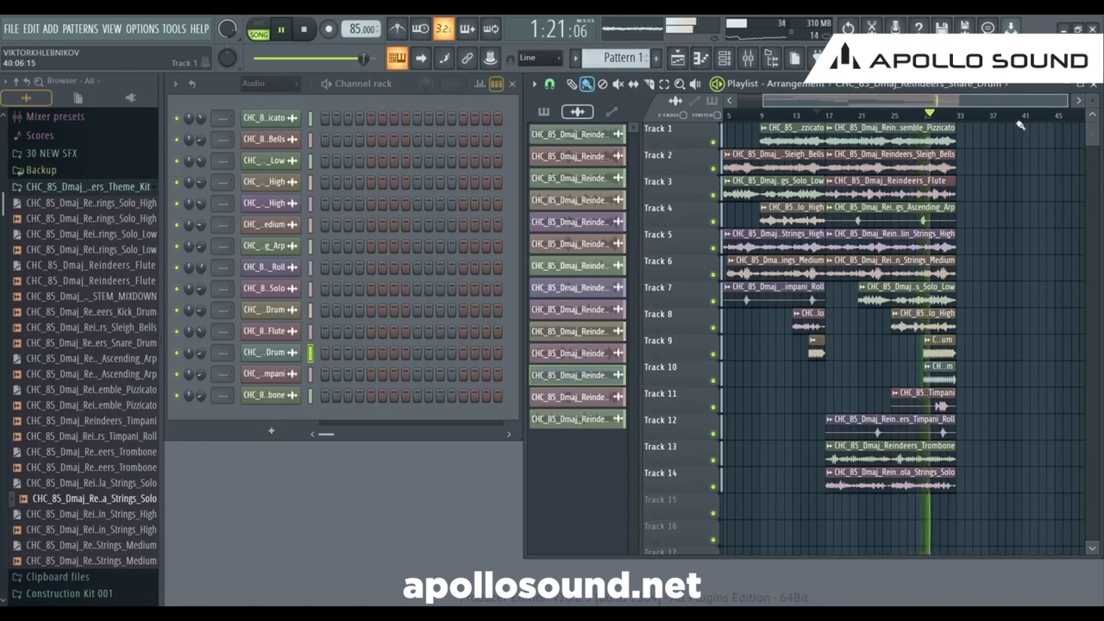
left_click(280, 32)
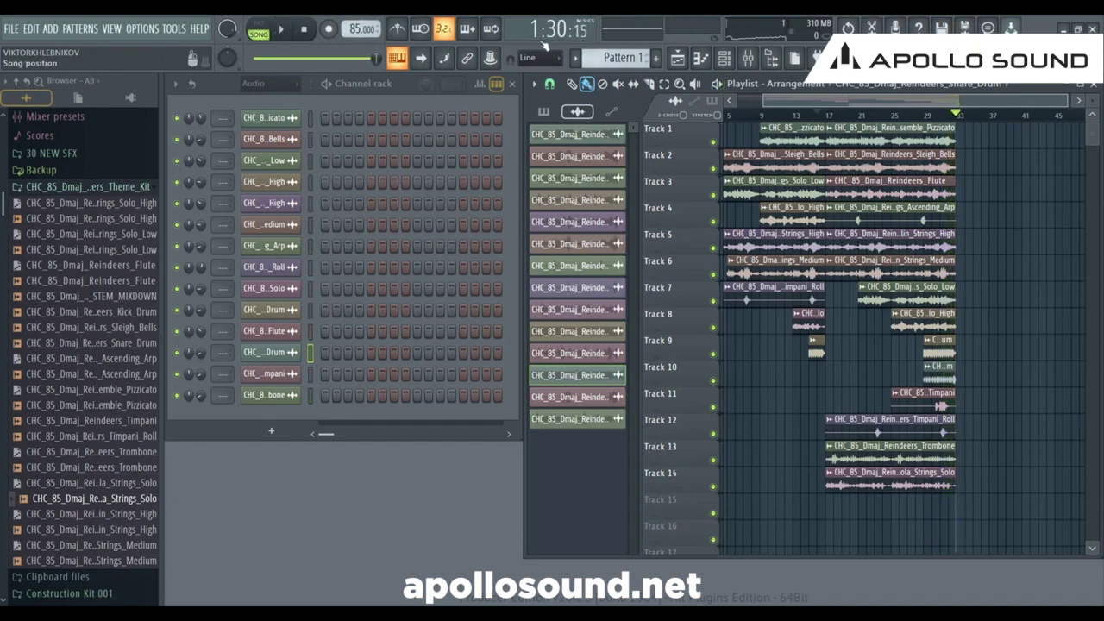
- Examine the clip layout of both sections and the transition around bar 17
left_click_drag(1072, 101, 874, 104)
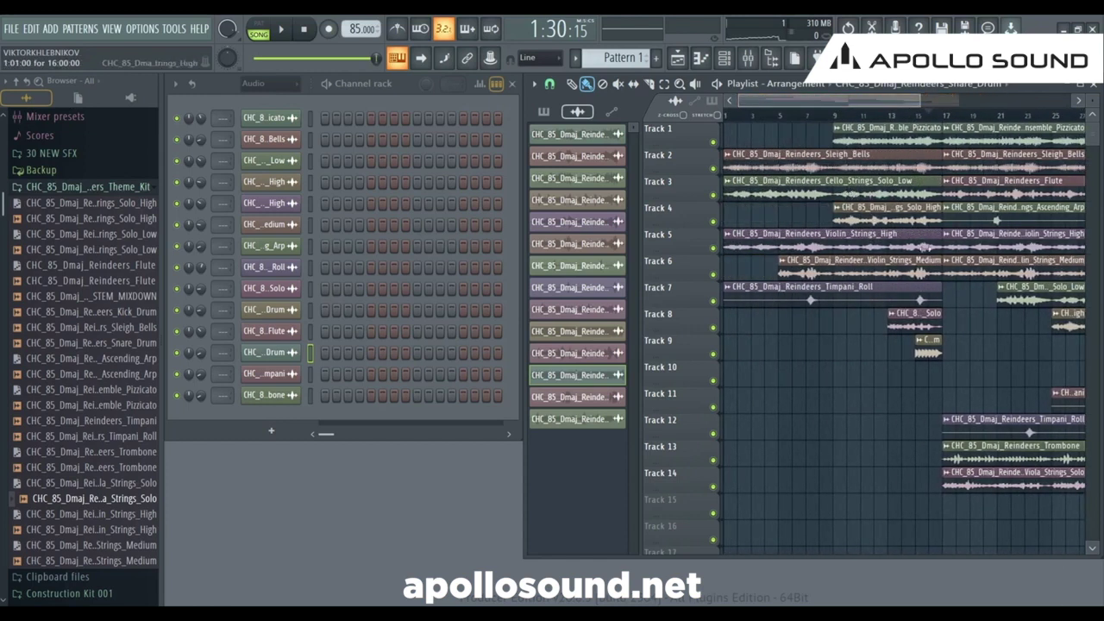
left_click_drag(897, 104, 897, 104)
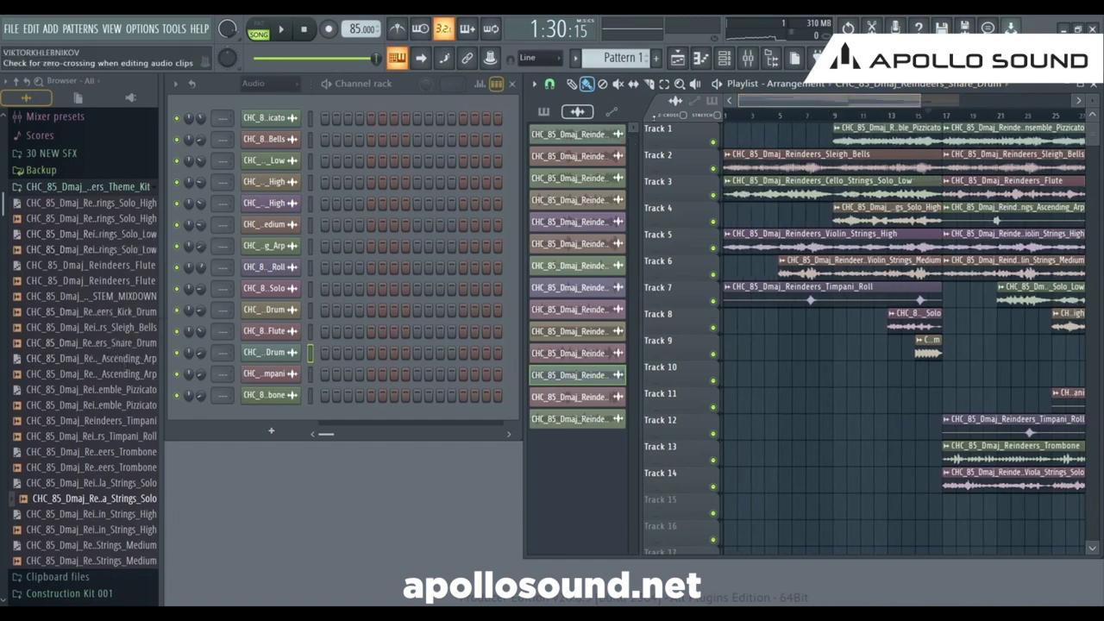
left_click_drag(829, 103, 732, 100)
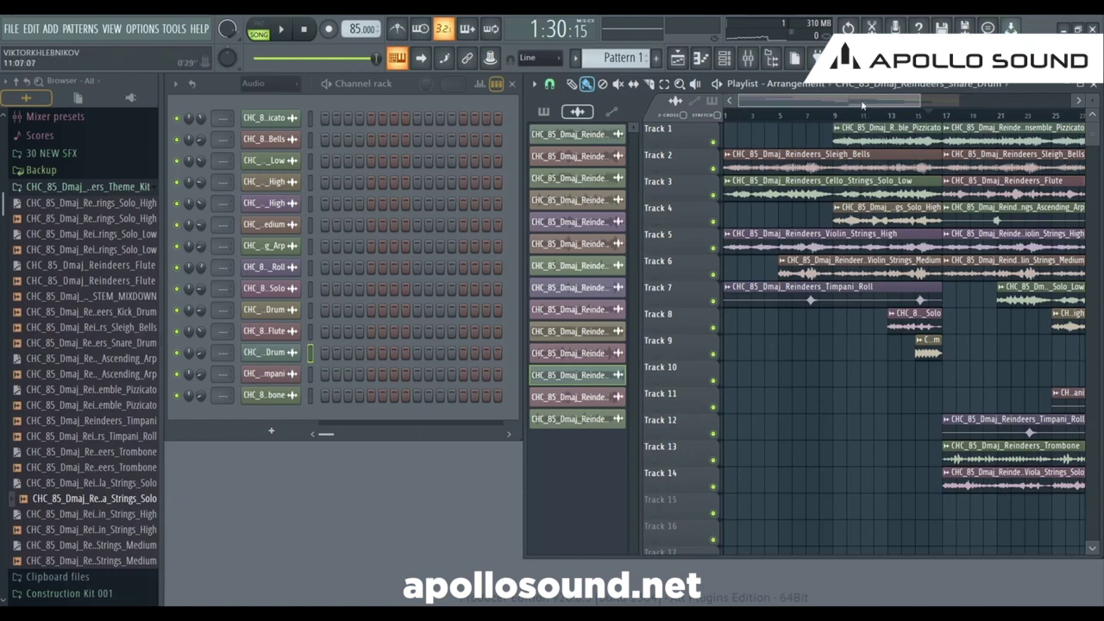
left_click_drag(862, 105, 966, 101)
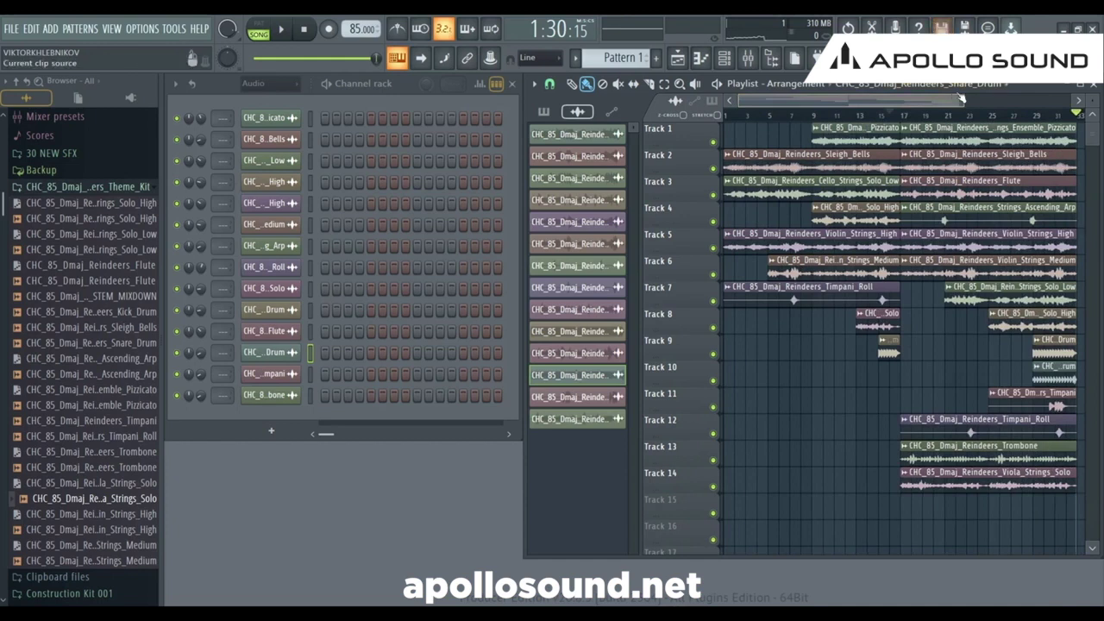
left_click_drag(965, 101, 889, 104)
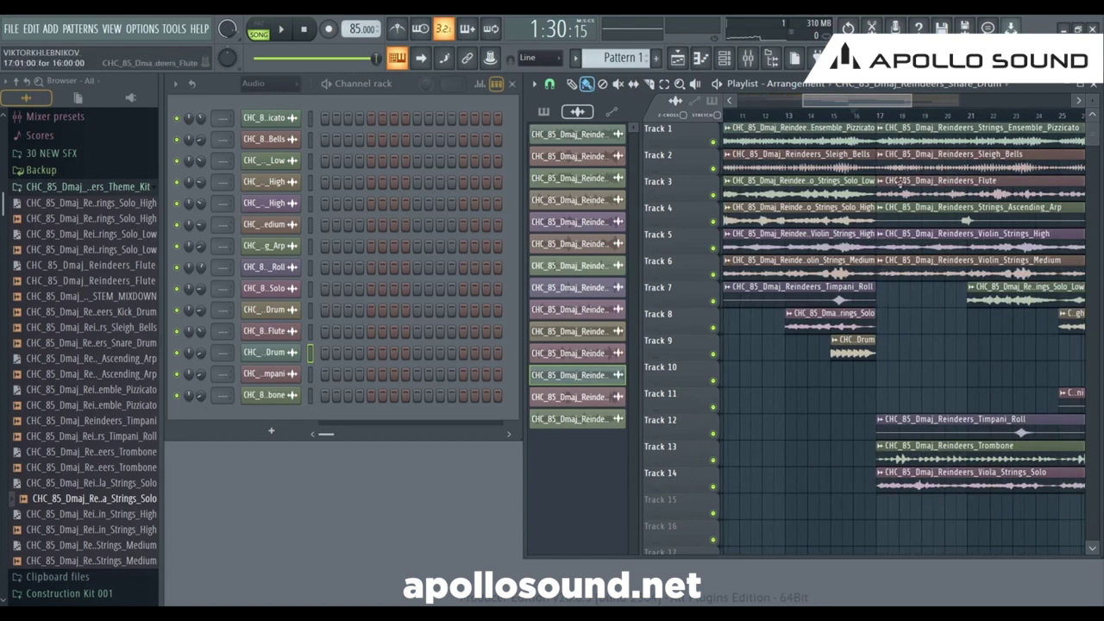
left_click_drag(882, 105, 892, 107)
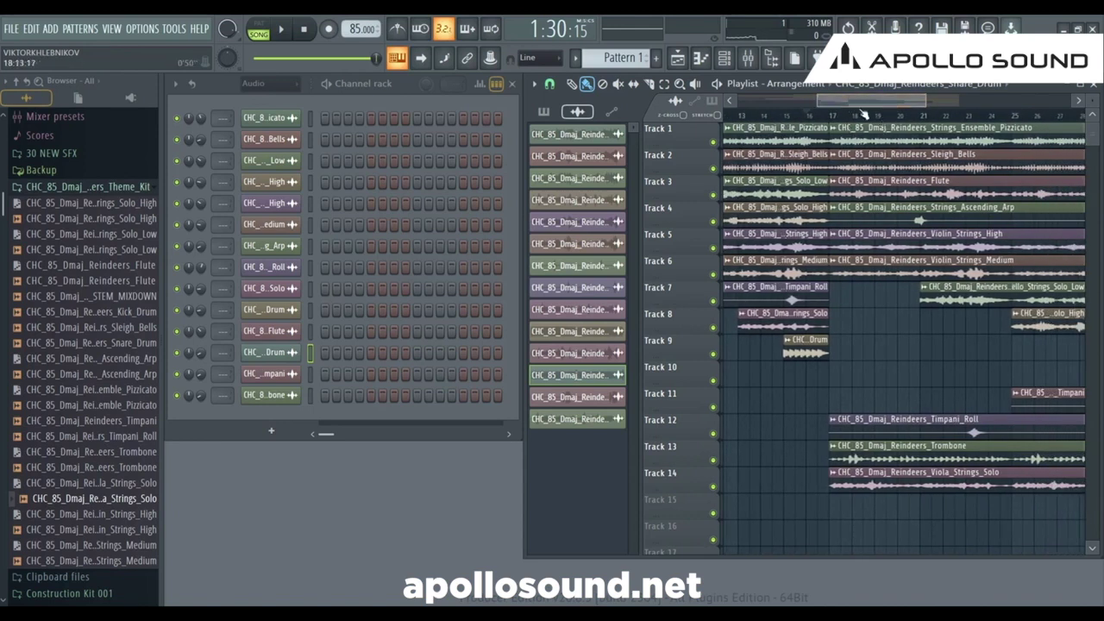